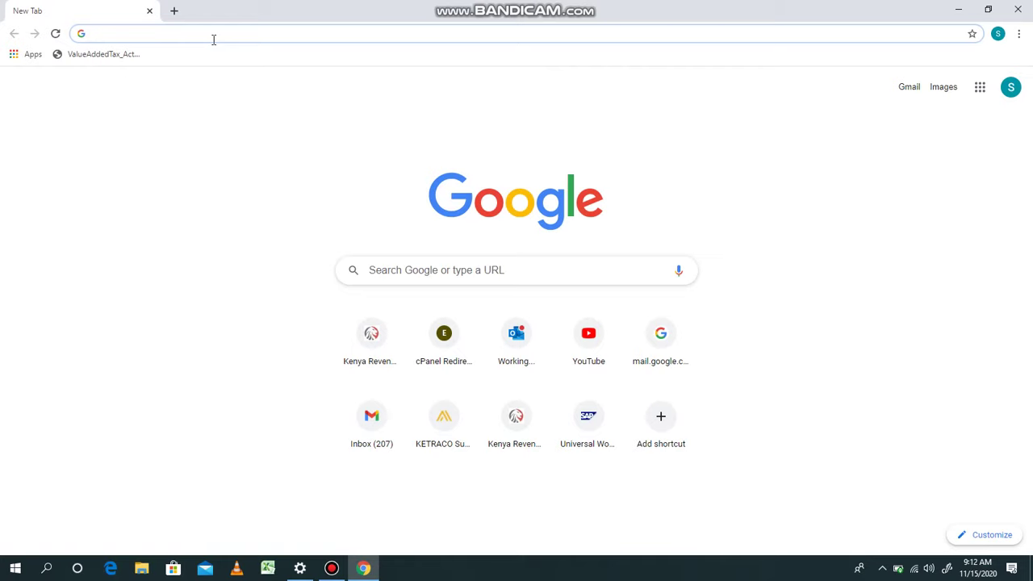
- Log in to itax.kra.go.ke with the taxpayer PIN, password and security stamp, then start File Return
type("ITA")
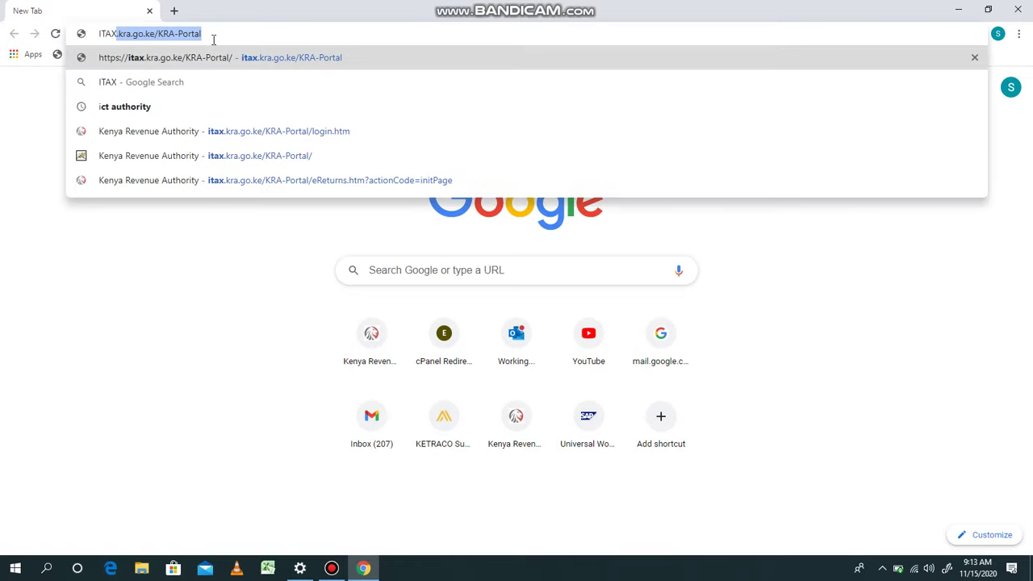
type("X")
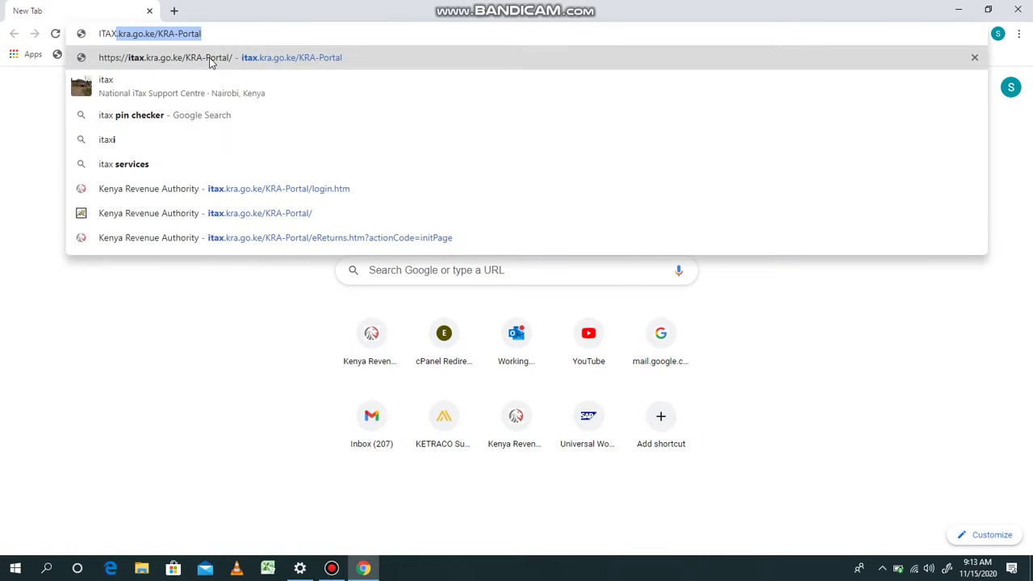
left_click(210, 63)
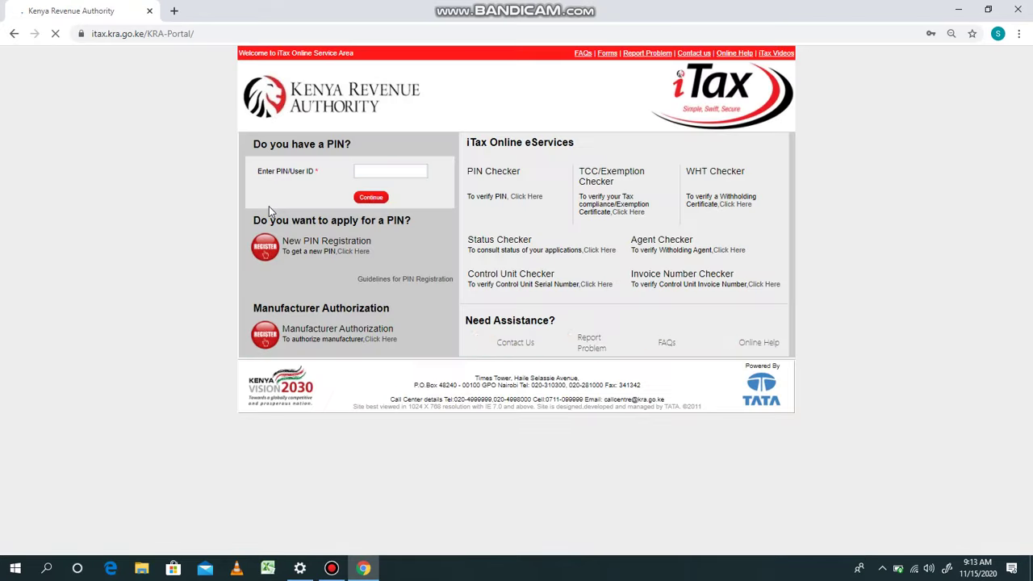
left_click(369, 200)
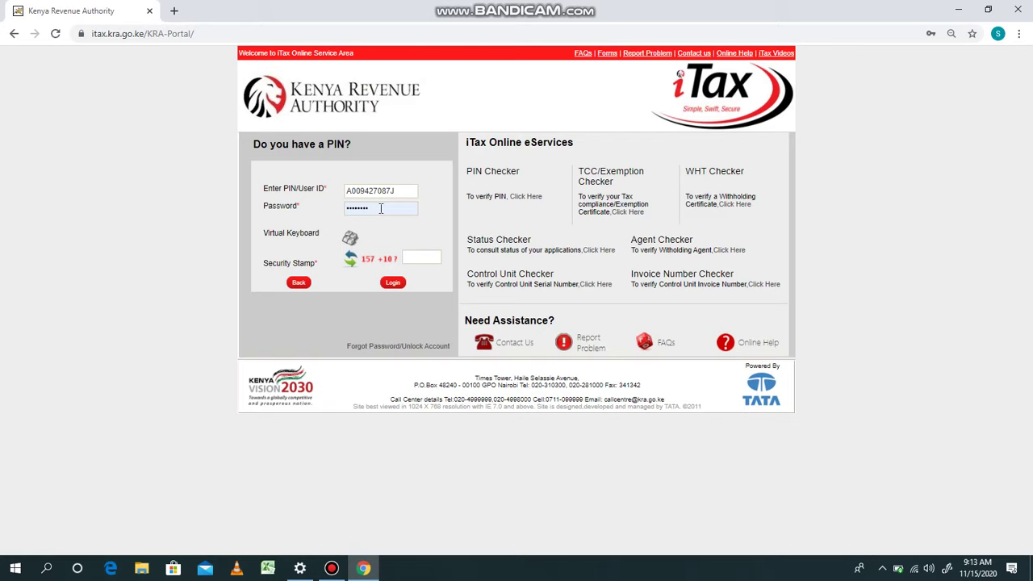
left_click(414, 257)
left_click(387, 291)
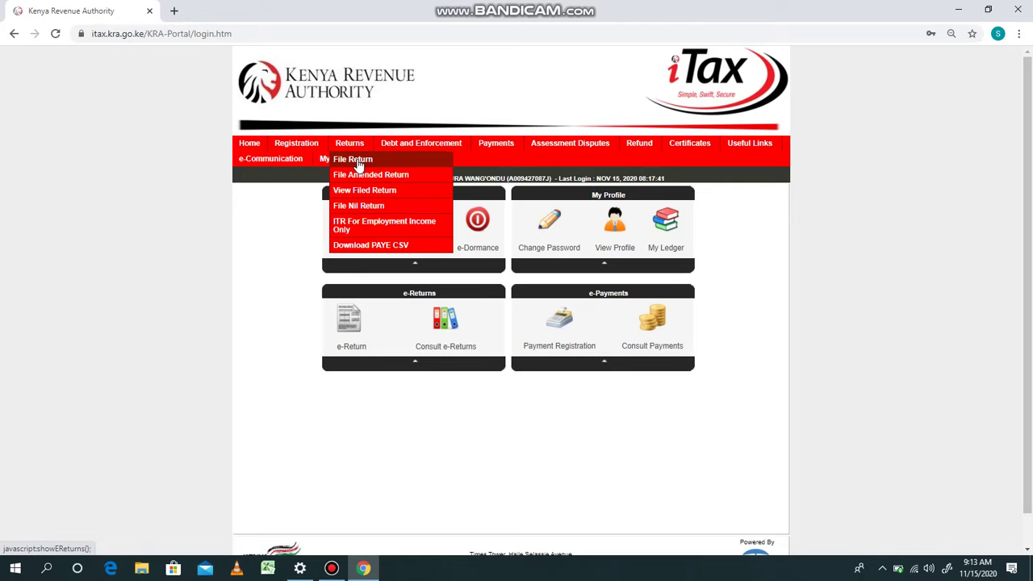
left_click(359, 164)
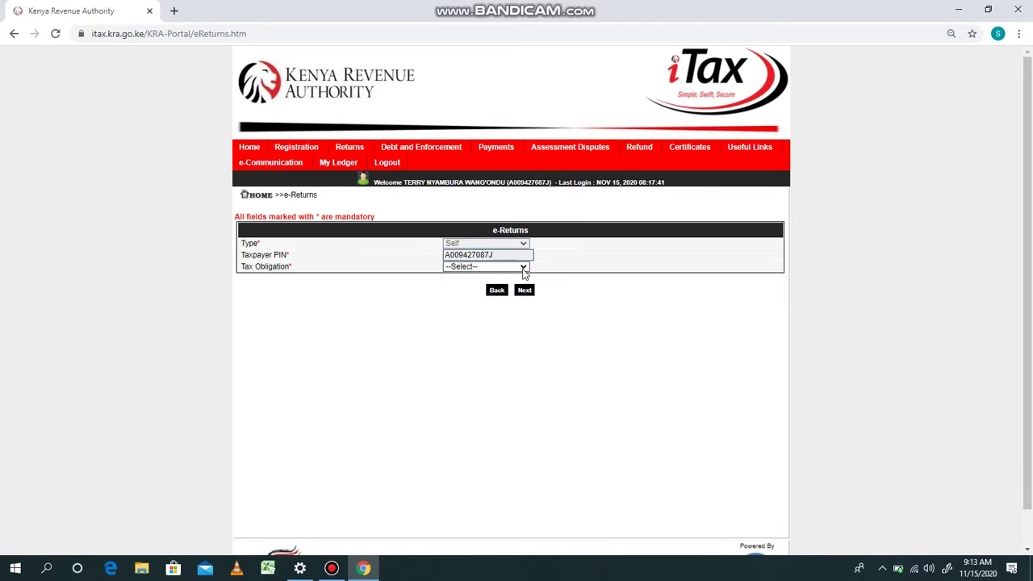
- Choose Value Added Tax (VAT) as the tax obligation and continue to the VAT return form
left_click(524, 272)
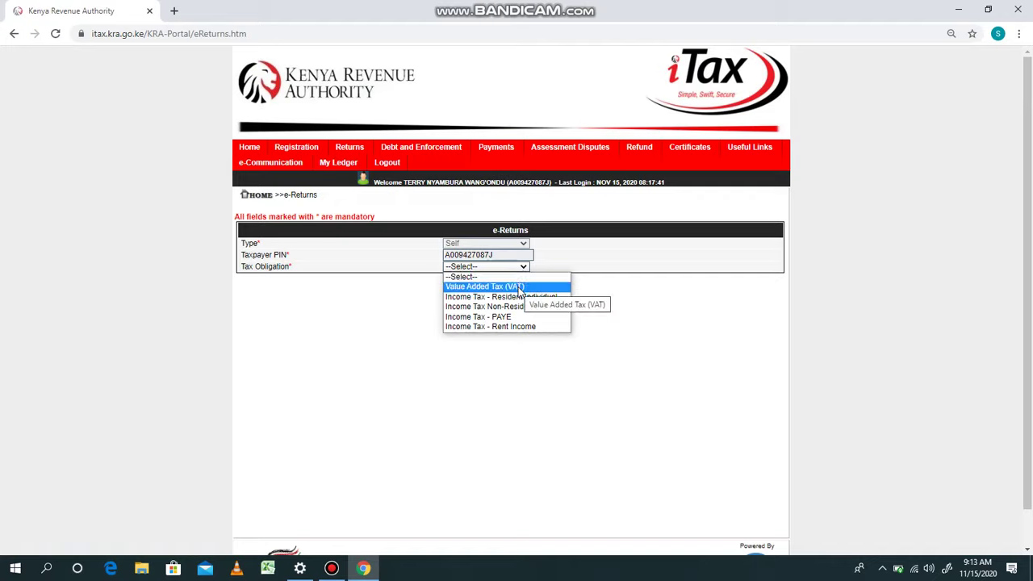
left_click(519, 288)
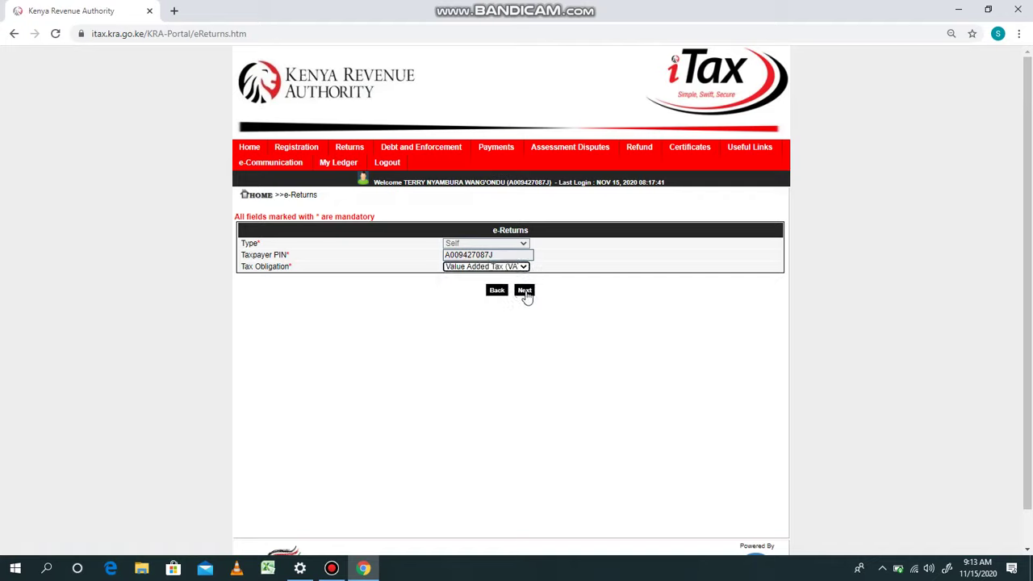
left_click(525, 292)
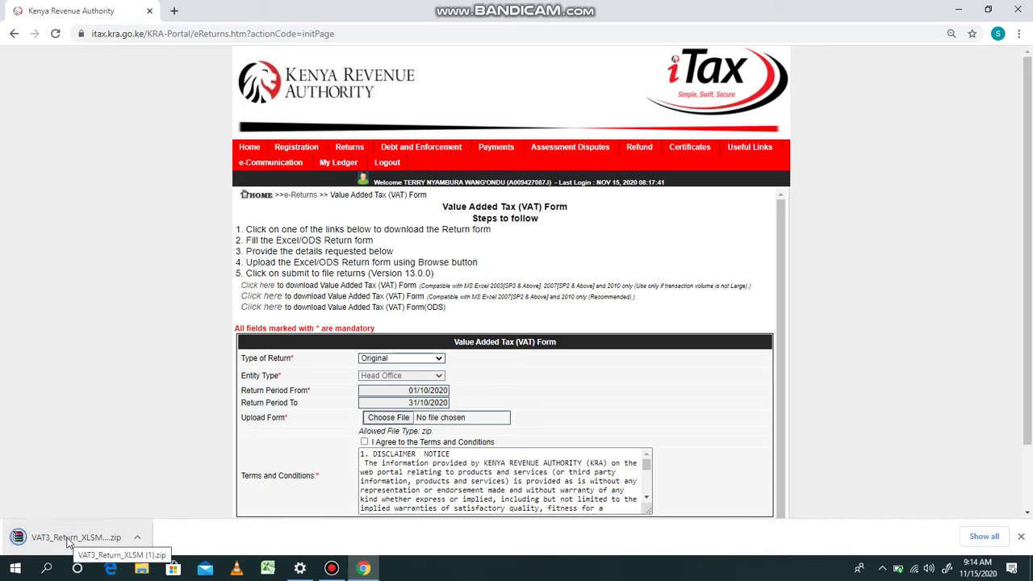
- Show the download in Downloads and delete the old VAT3_Return.xlsm and VAT3_Return_XLSM.zip
right_click(68, 540)
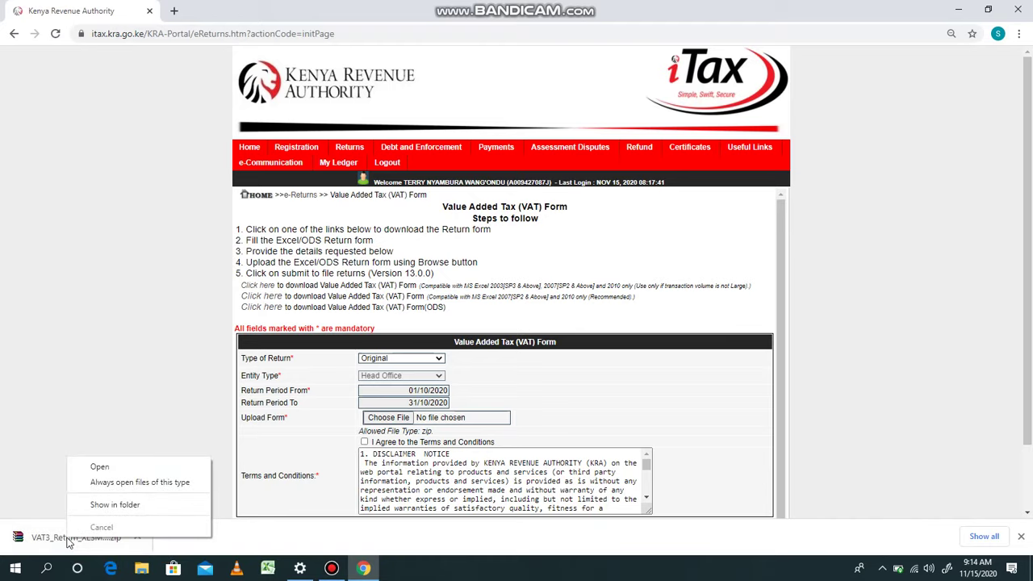
left_click(100, 505)
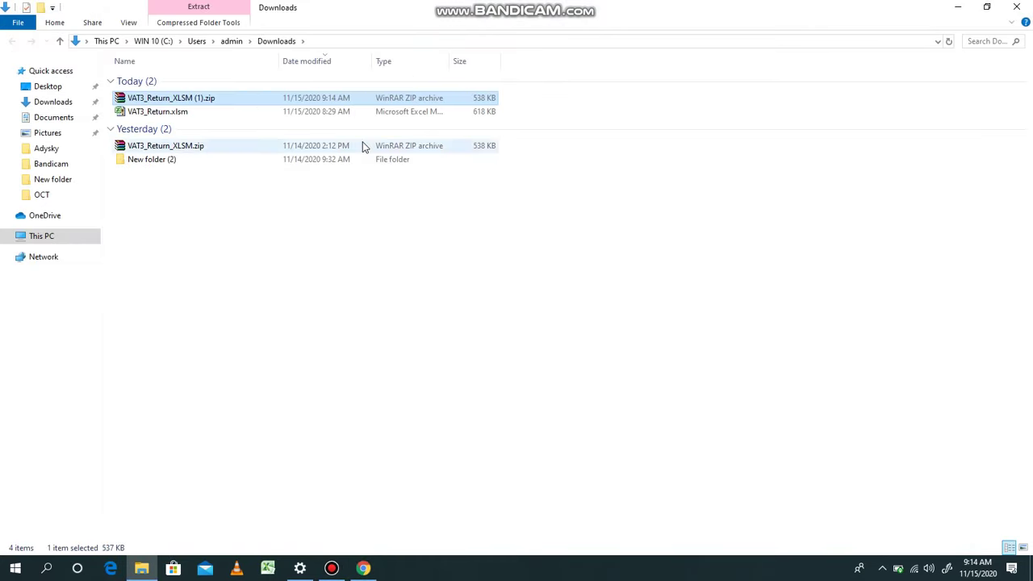
left_click(172, 115)
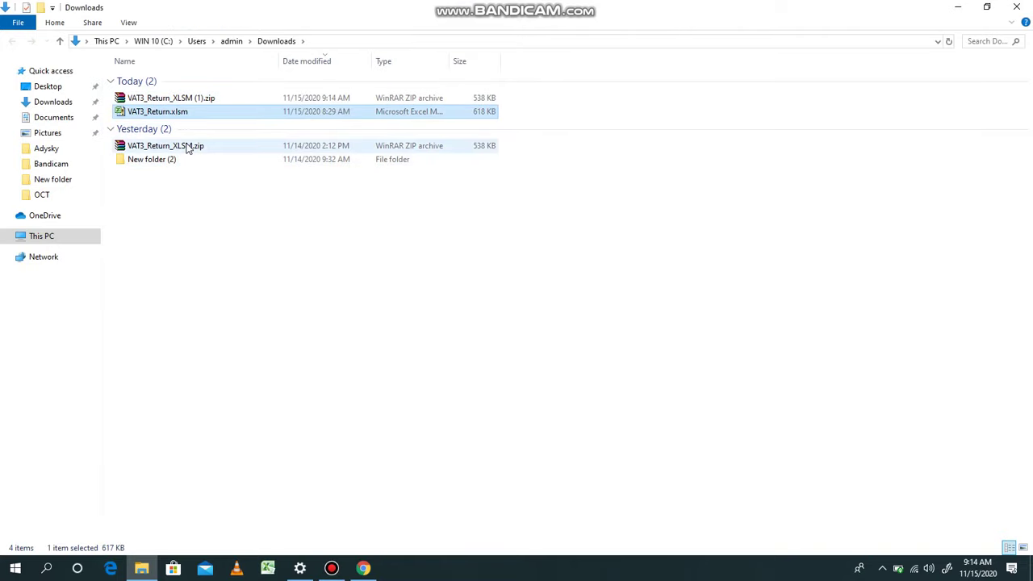
left_click(187, 148, "ctrl")
key("Delete")
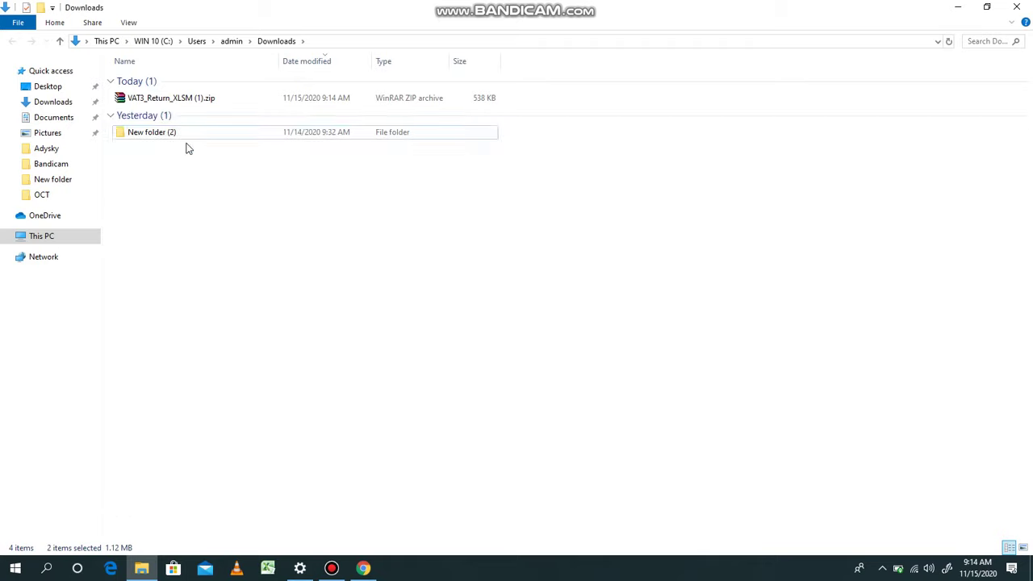
- Extract the new VAT3 zip here and open the extracted VAT3_Return.xlsm workbook
left_click(186, 97)
right_click(185, 99)
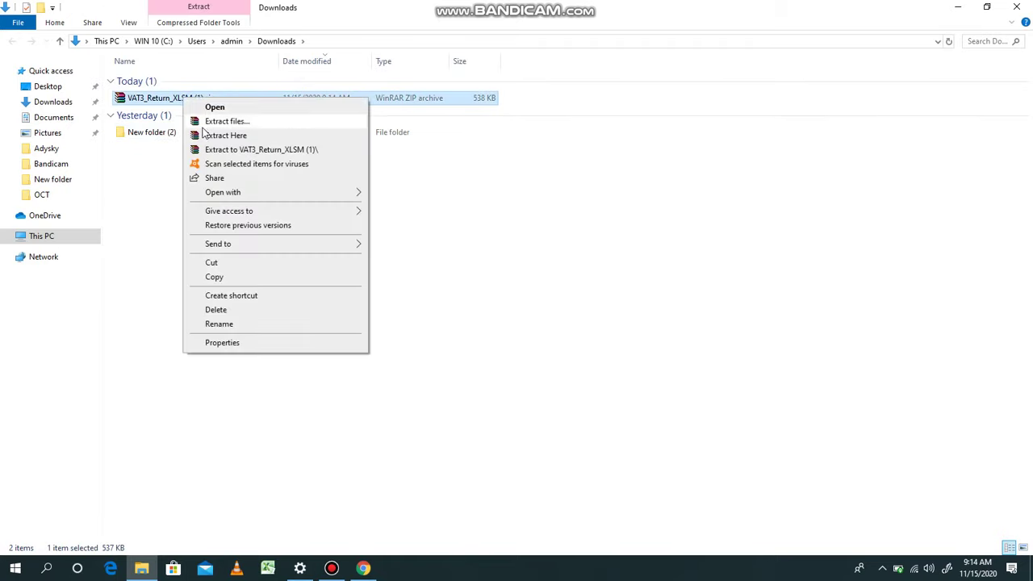
left_click(223, 135)
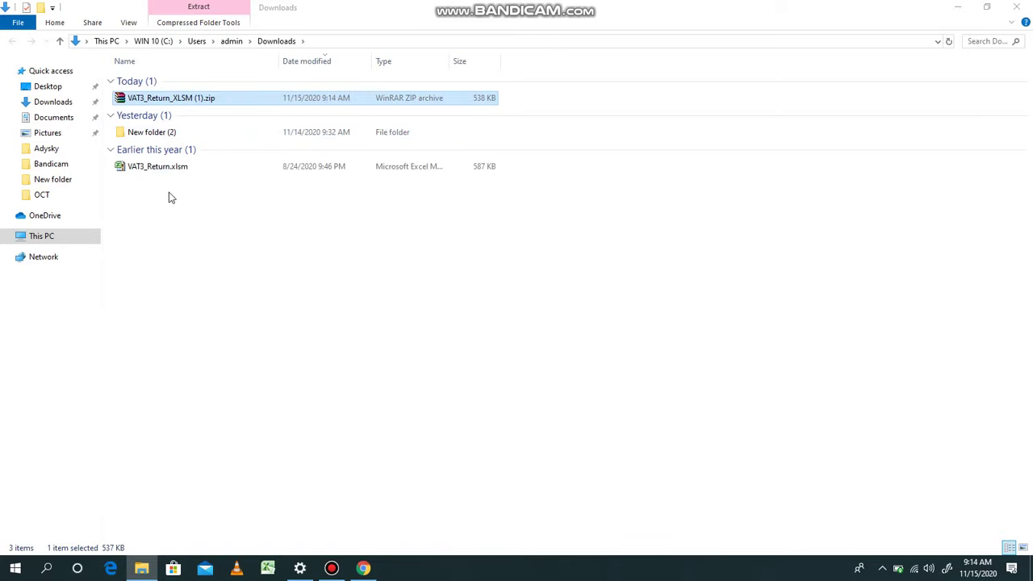
left_click(166, 170)
double_click(166, 170)
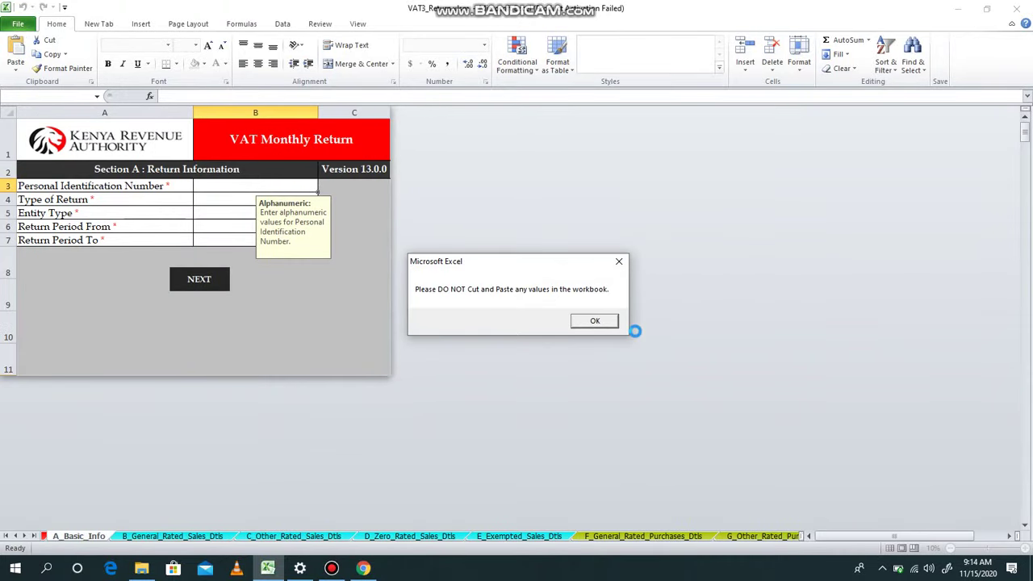
- Dismiss the cut-and-paste and activation pop-ups, then enter the taxpayer PIN in B3
left_click(595, 322)
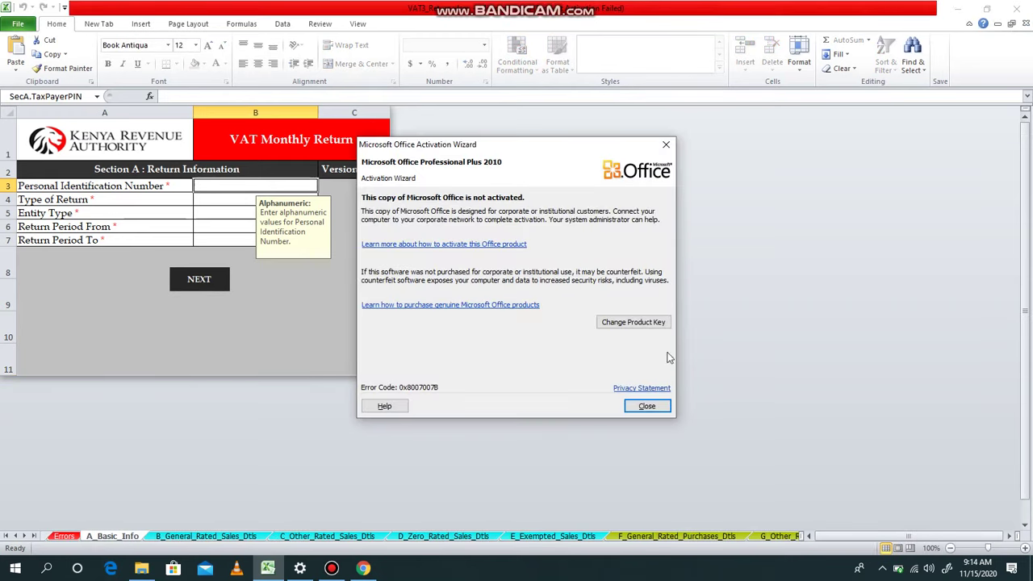
left_click(647, 406)
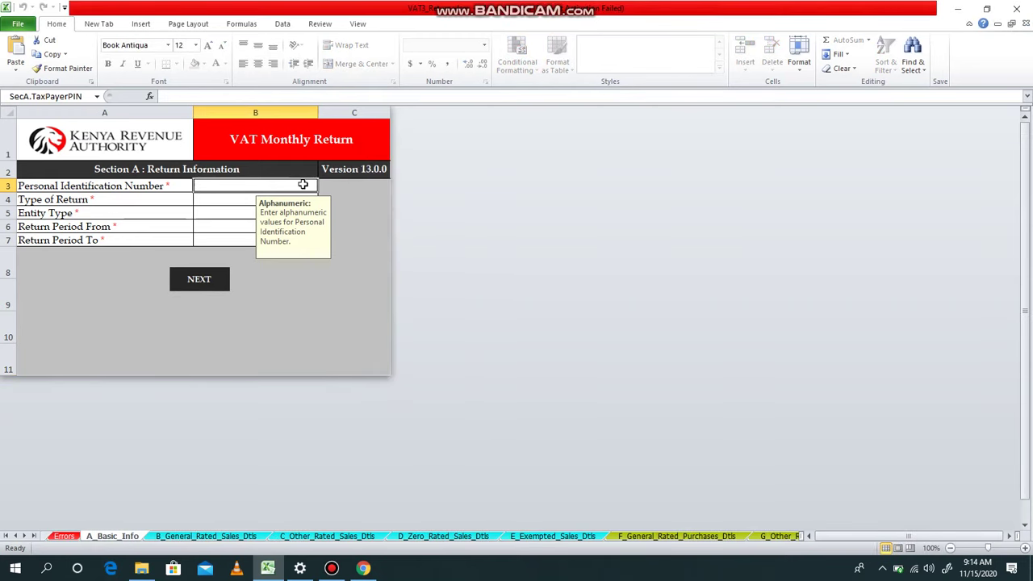
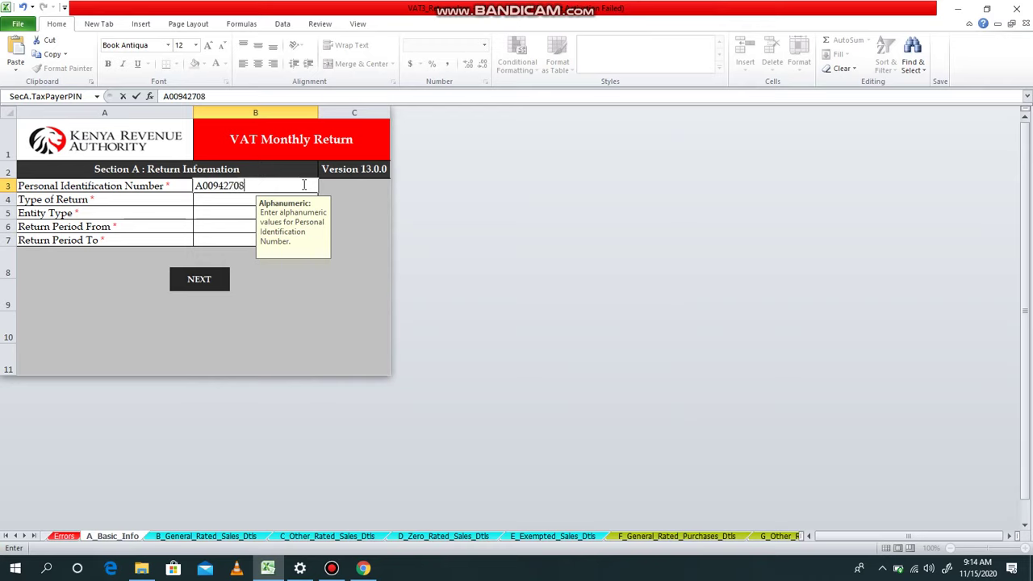
- Set Type of Return to Original and Entity Type to Head Office
left_click(210, 203)
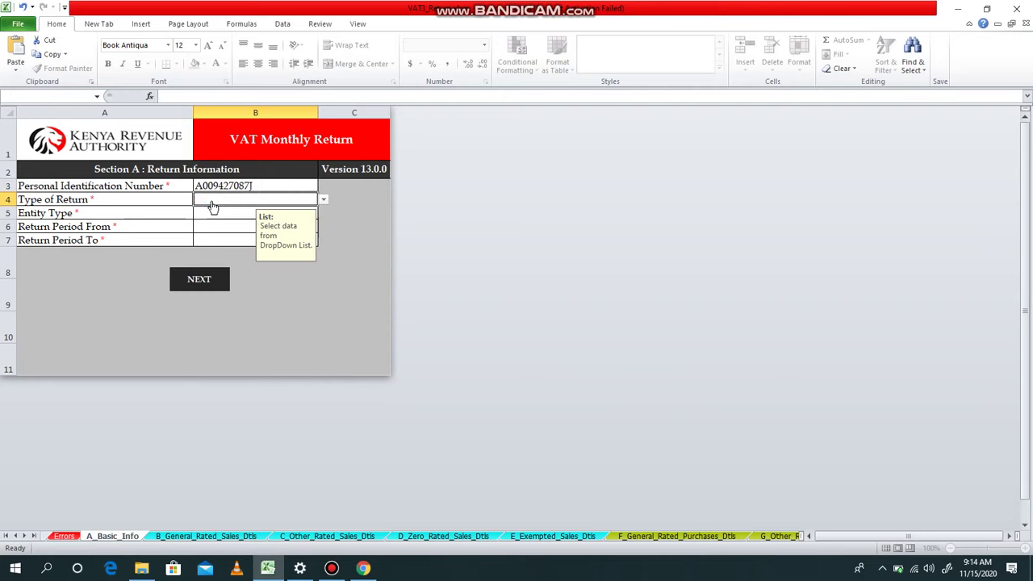
left_click(323, 200)
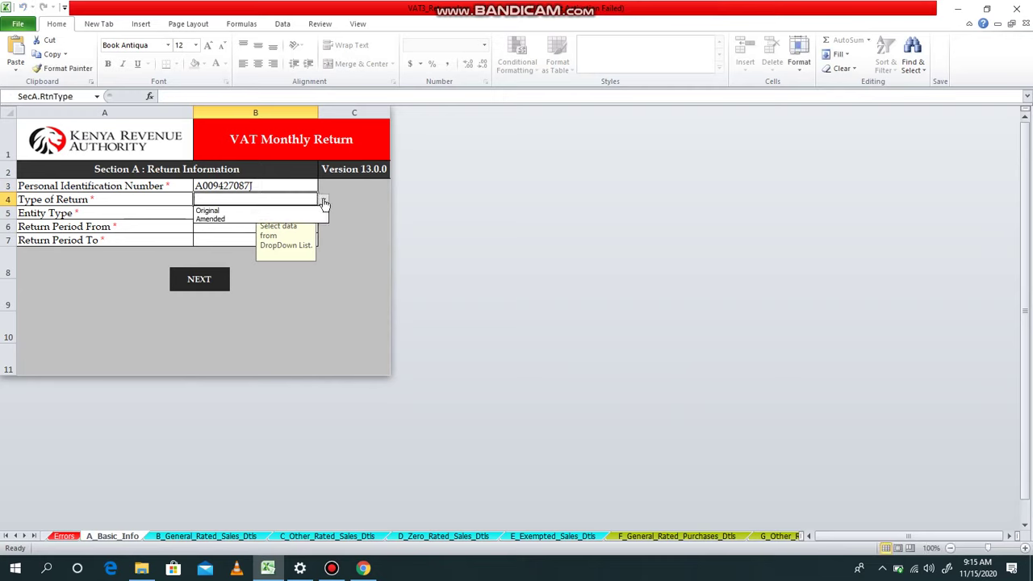
left_click(275, 211)
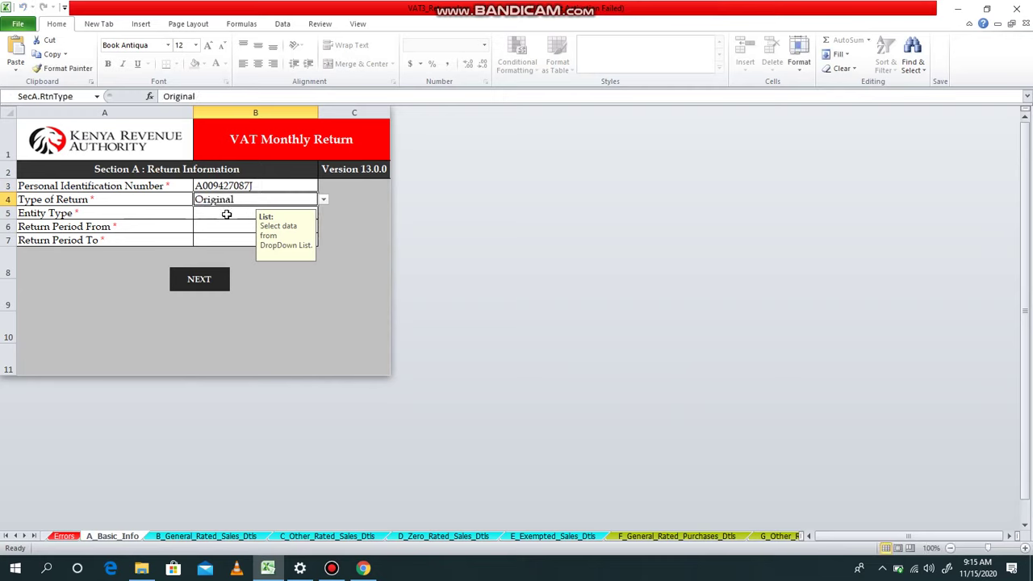
left_click(227, 214)
left_click(325, 215)
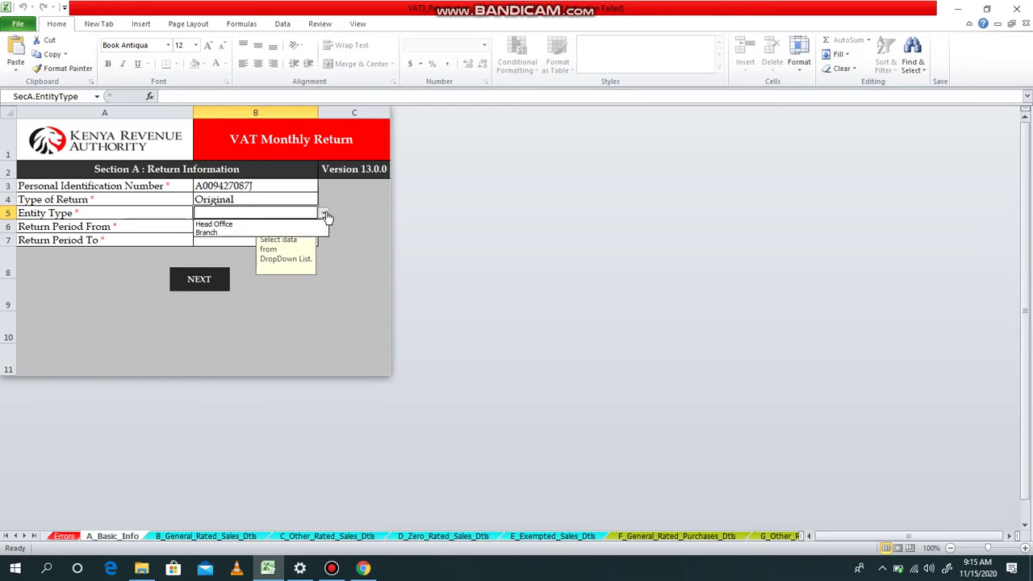
left_click(232, 224)
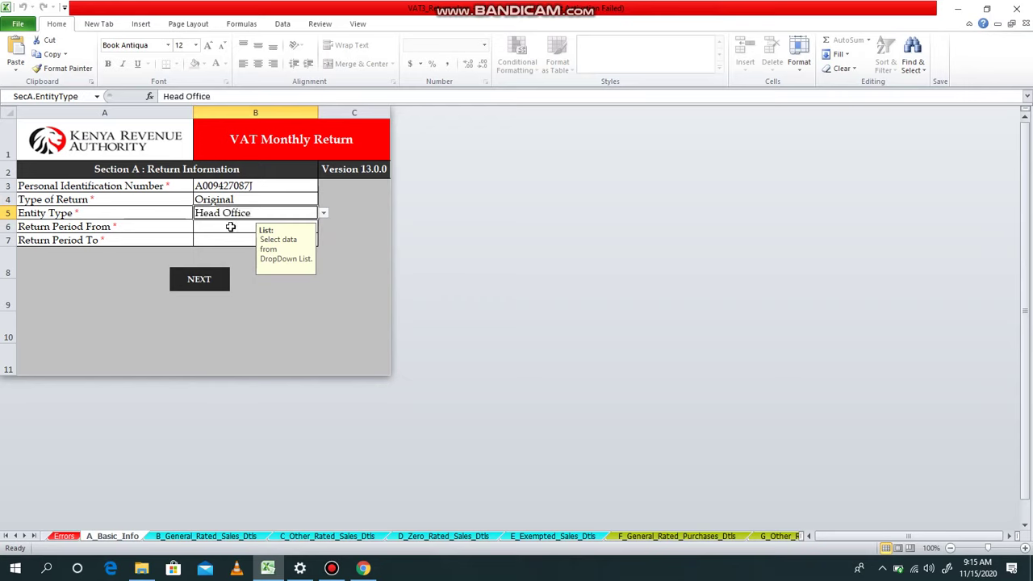
- Enter the return period from 01/10/2020 to 31/10/2020
left_click(231, 226)
type("0")
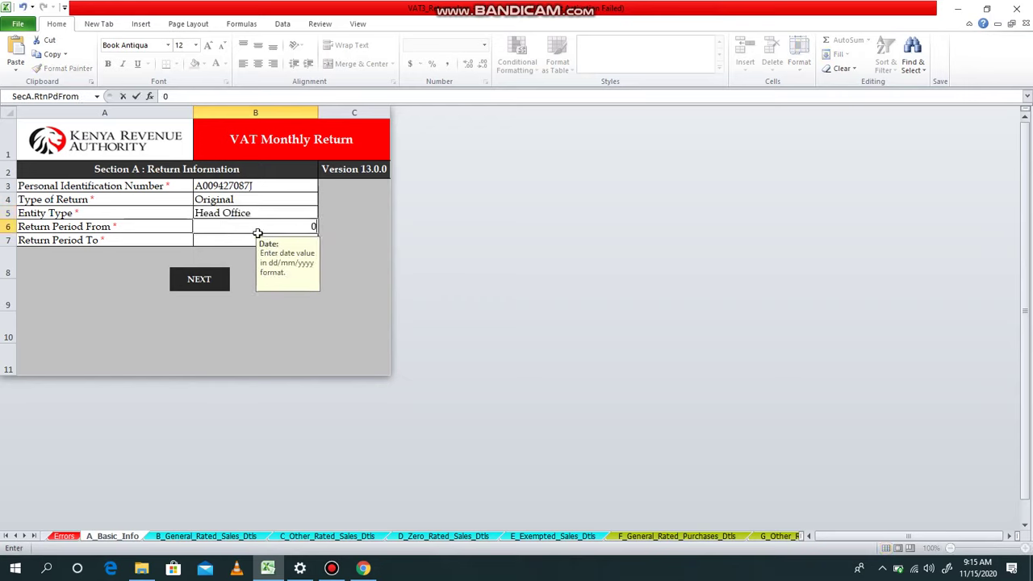
type("1/10")
type("/2020")
key("Return")
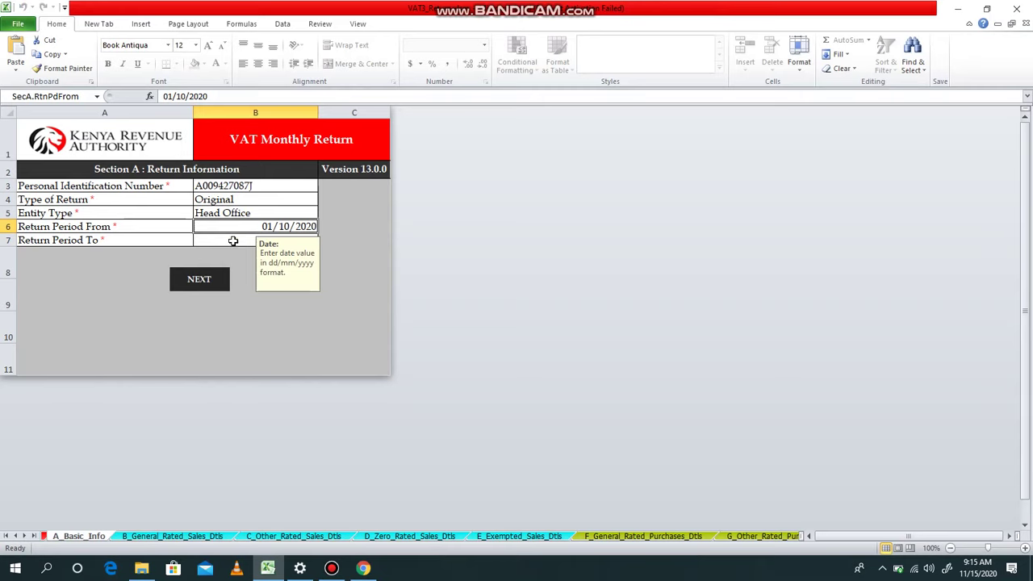
type("31")
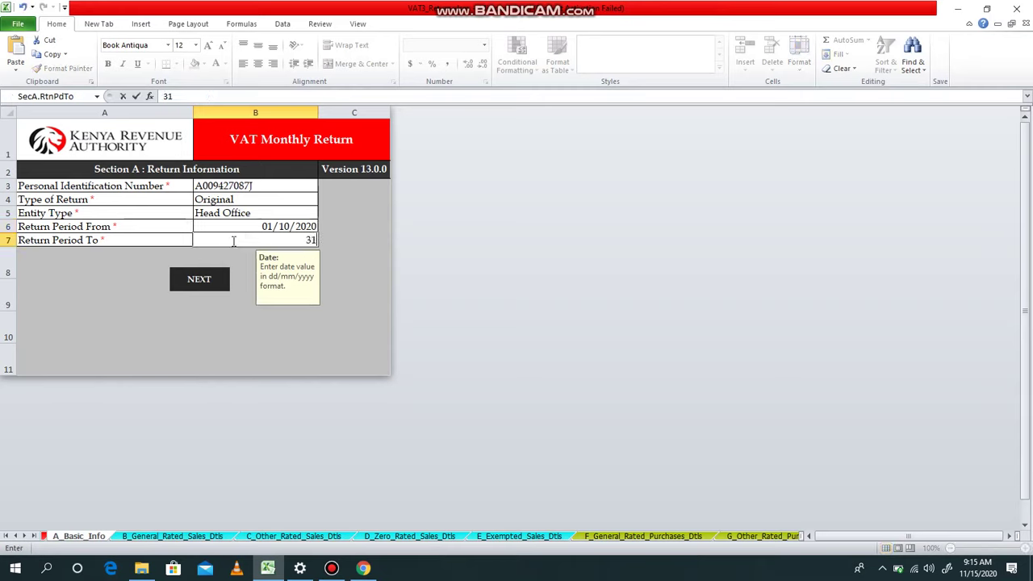
type("/10")
type("/2020")
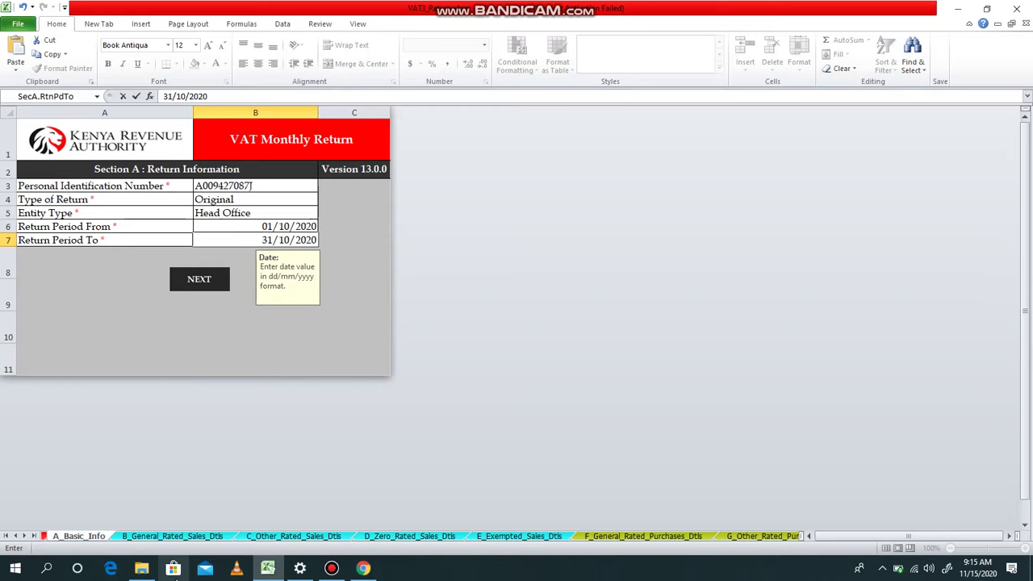
left_click(172, 536)
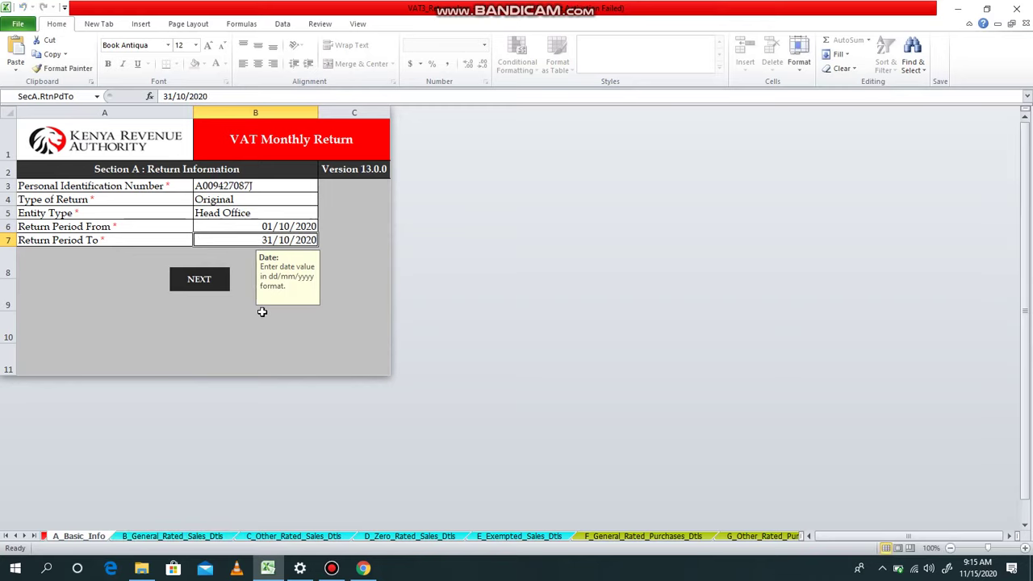
left_click(174, 537)
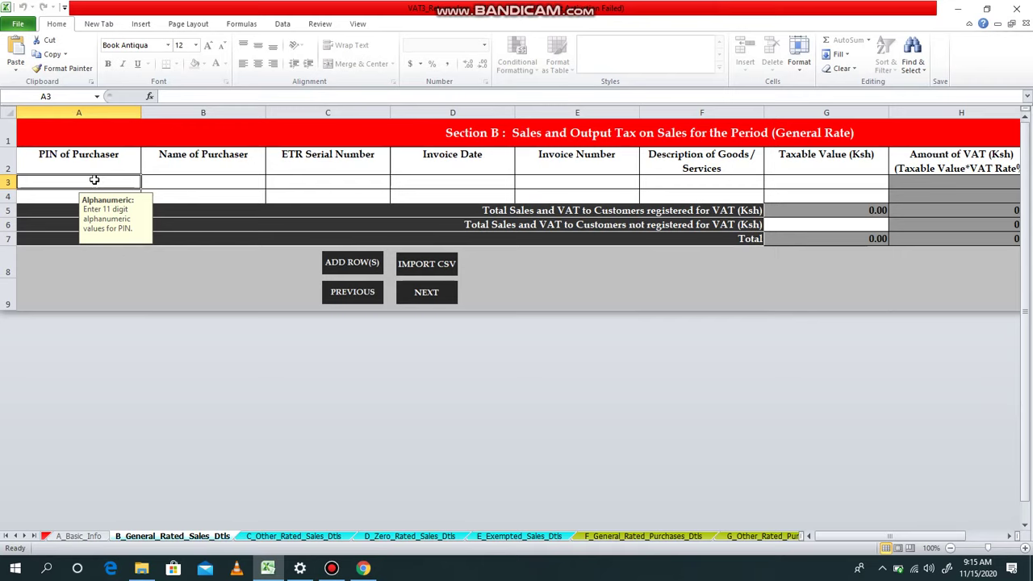
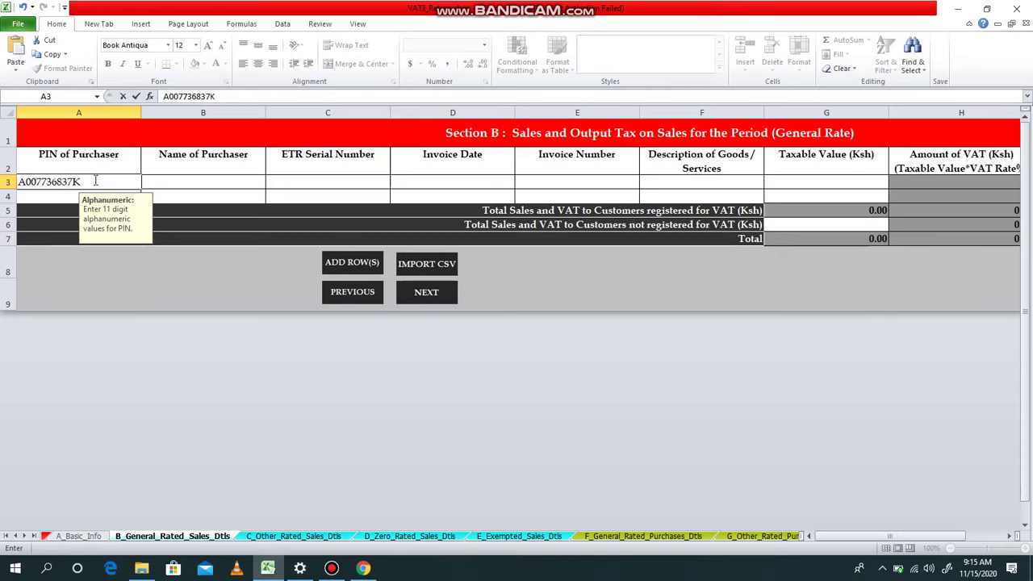
- Enter the purchaser's PIN, name ADYSKY, ETR serial 10032006 and invoice date 10/10/2020 in row 3
key("Tab")
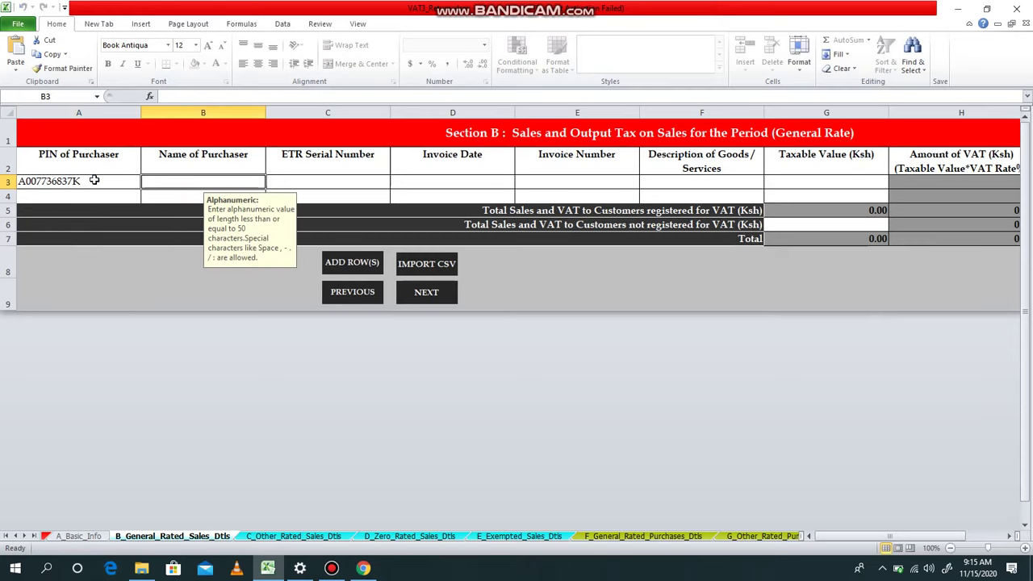
type("ADYSK")
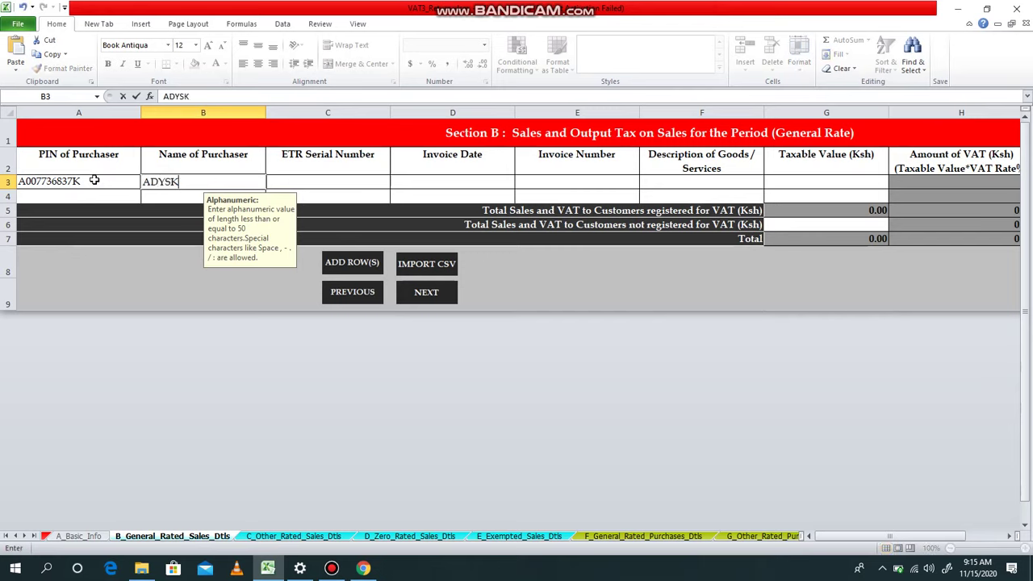
type("Y")
key("Tab")
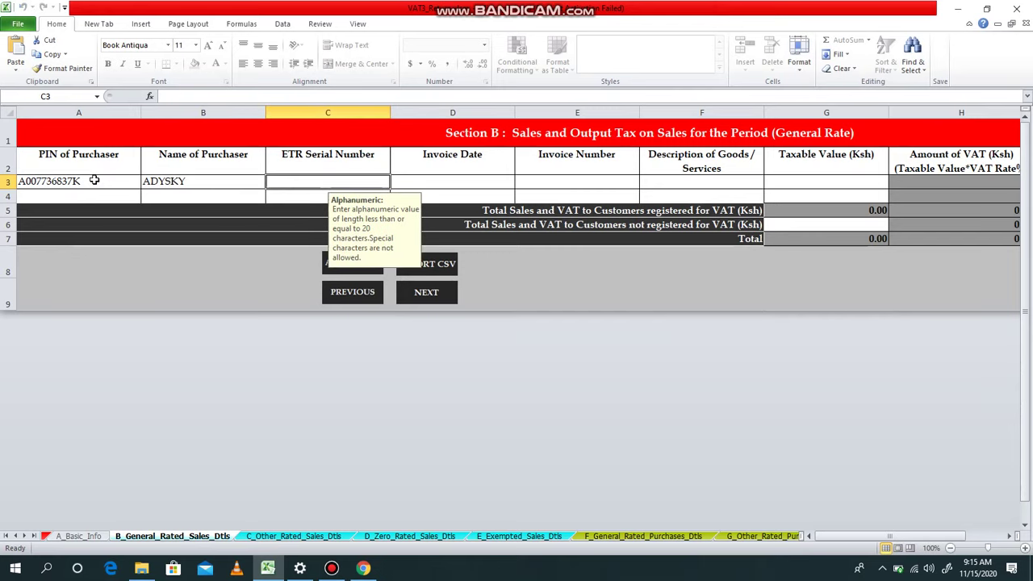
type("100")
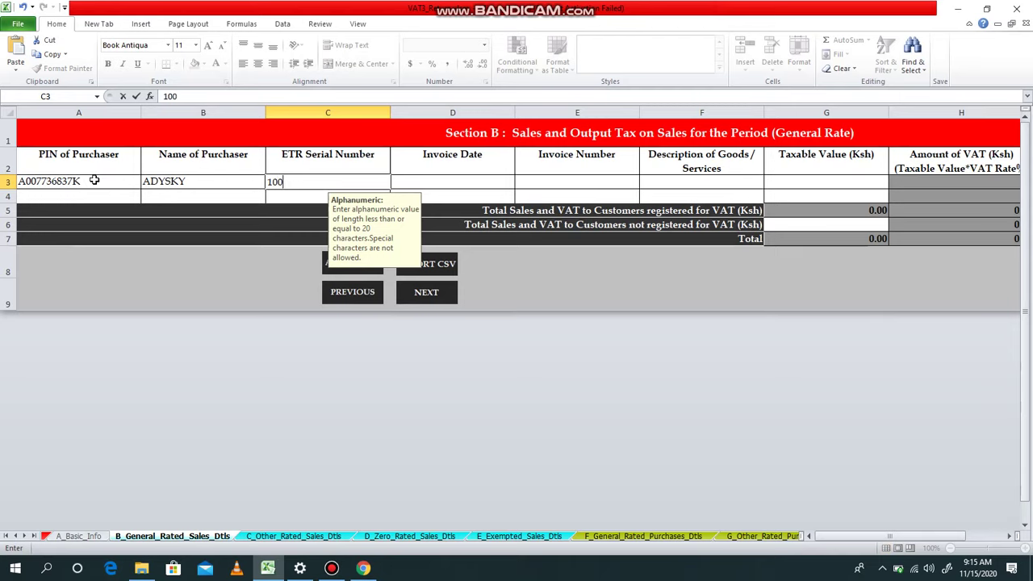
type("32")
type("006")
key("Tab")
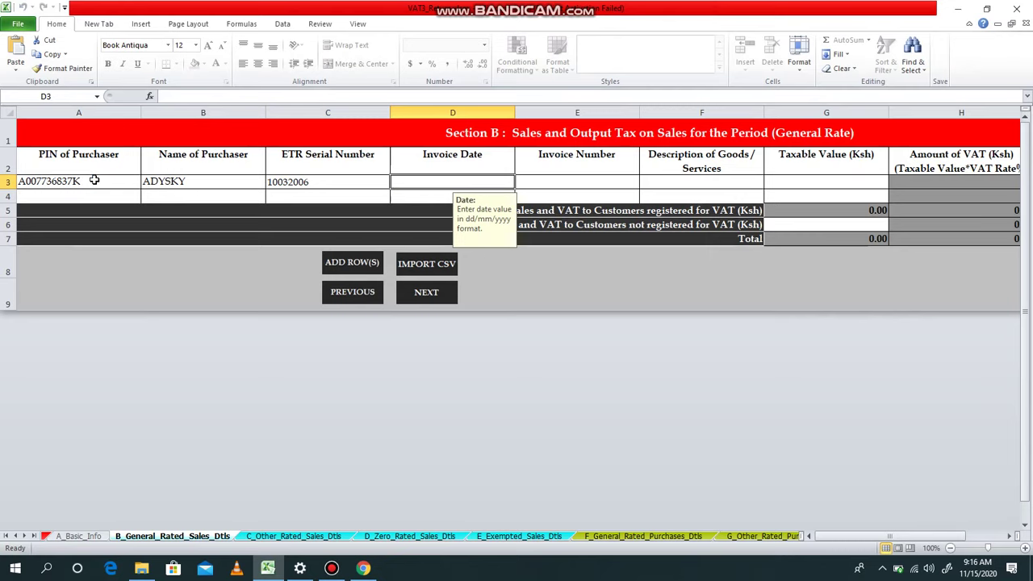
type("0")
key("BackSpace")
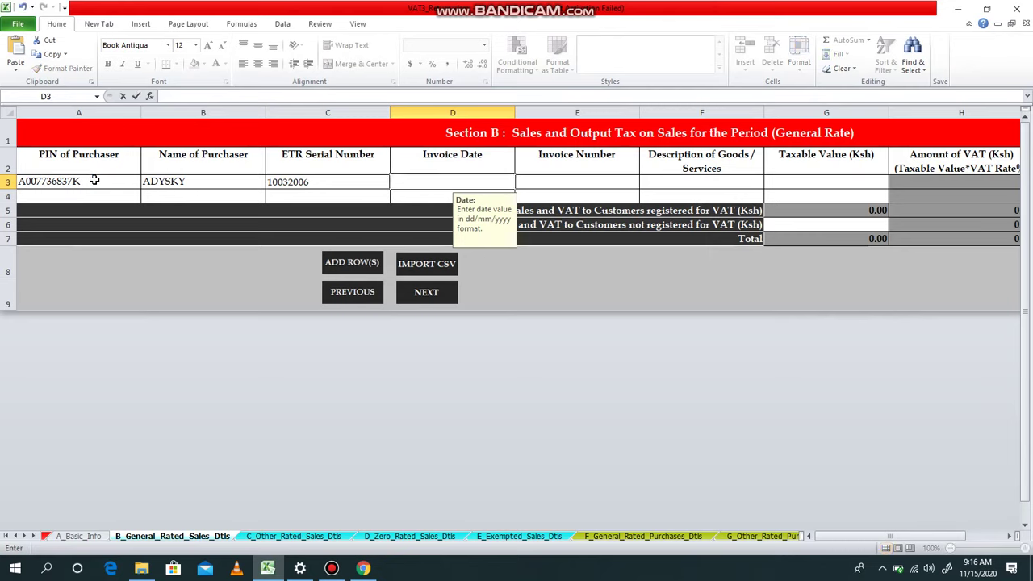
type("10/1")
type("0/2020")
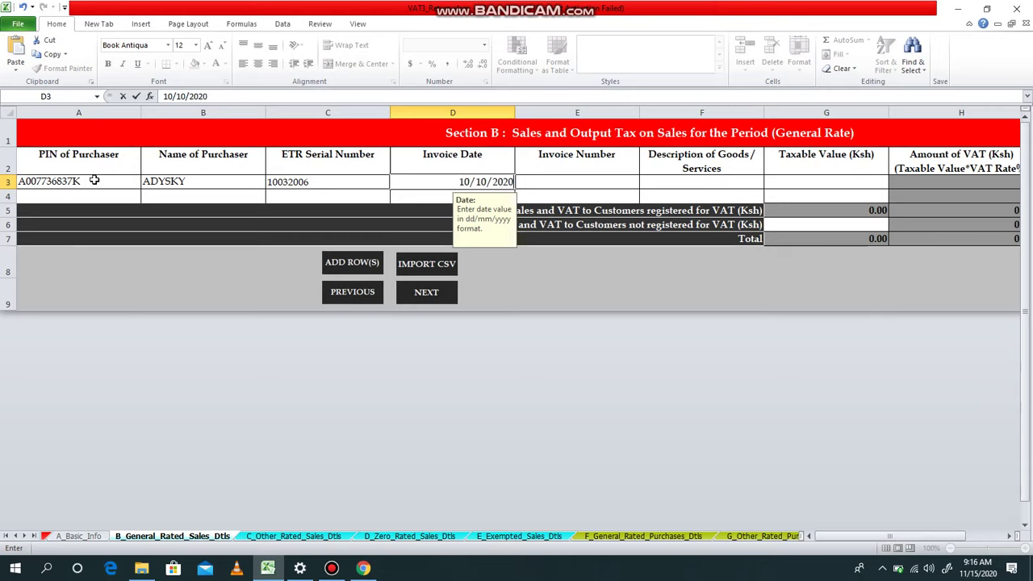
key("Tab")
- Complete the sale with invoice 003, description Stationeries and taxable value 100000
type("0")
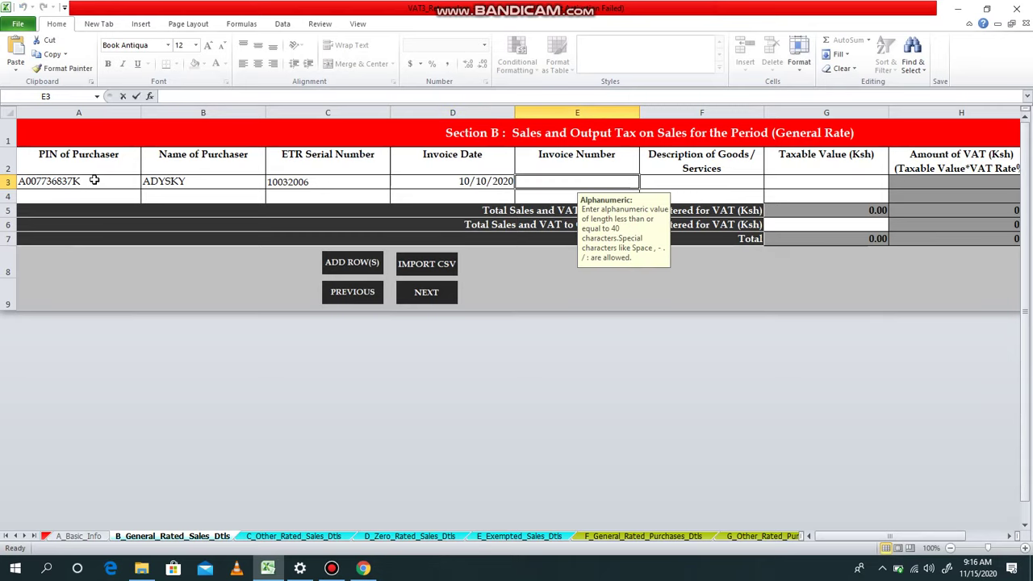
type("03")
key("Tab")
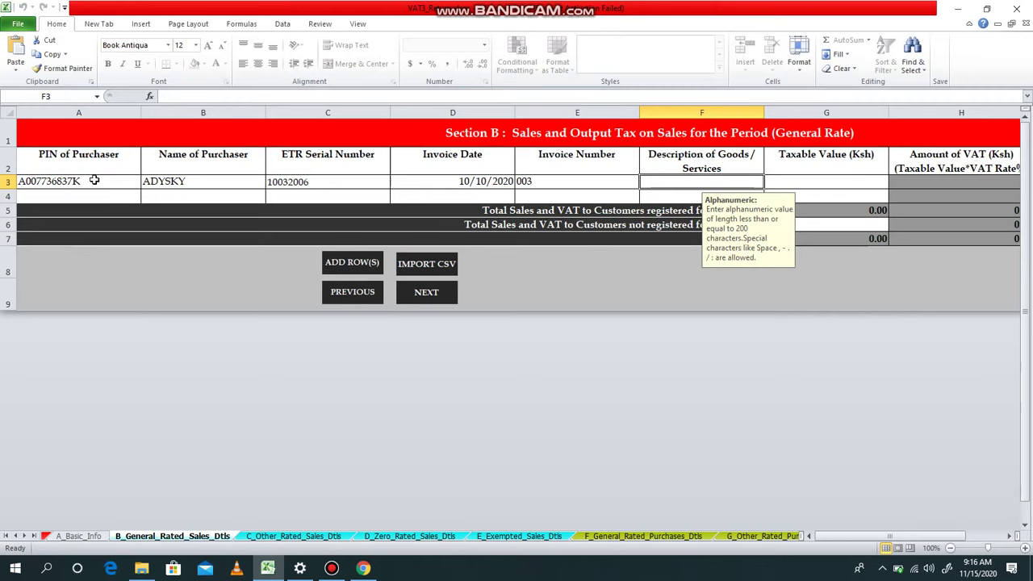
type("S")
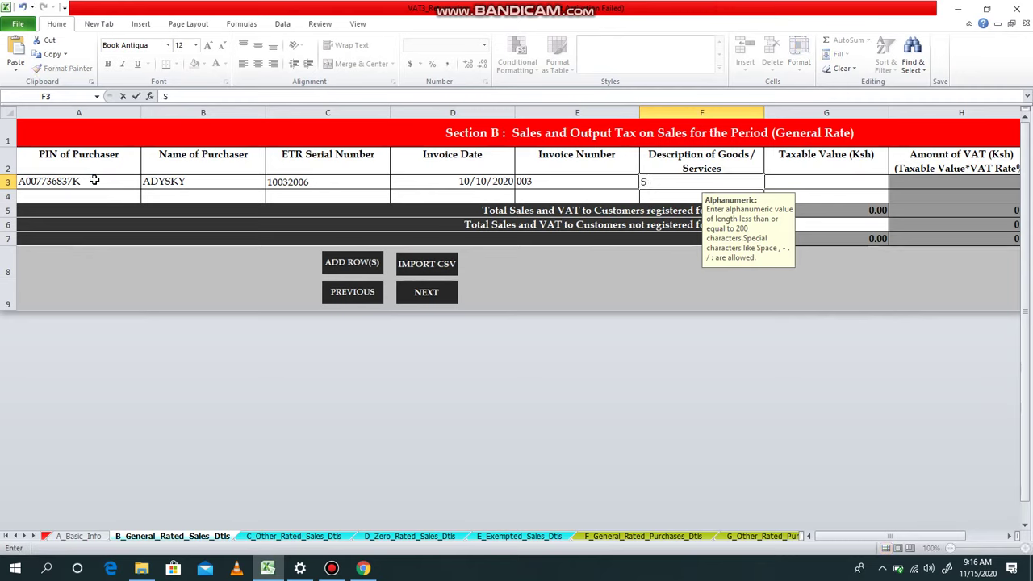
type("tat")
type("io")
type("n")
type("eries")
key("Tab")
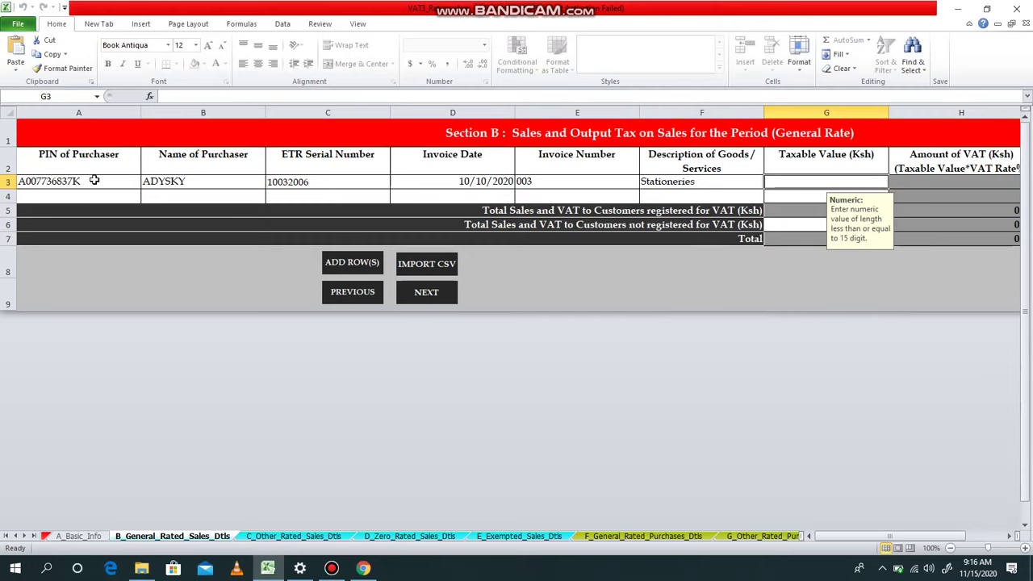
type("100000")
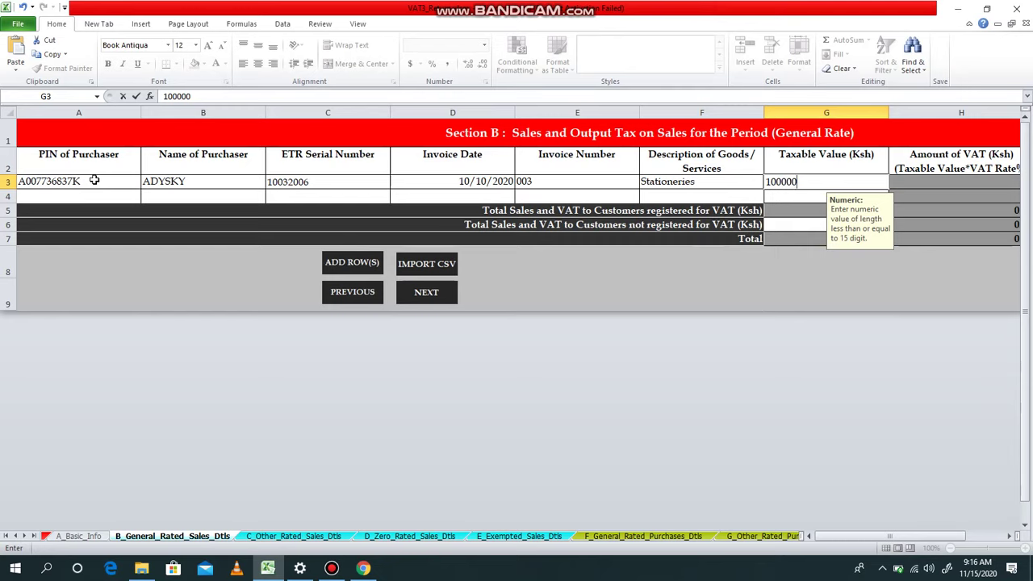
key("Tab")
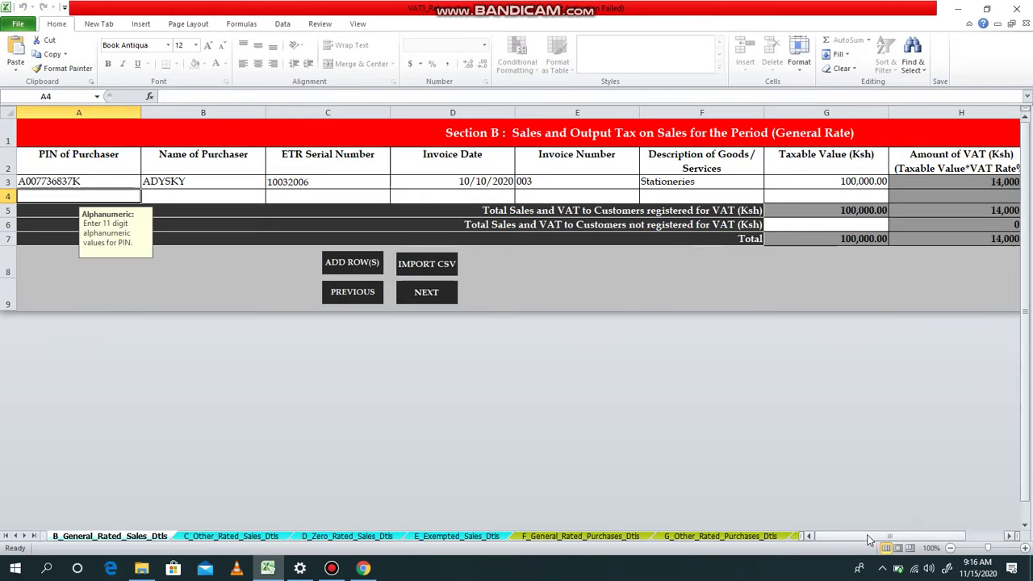
- Add two blank rows below the sale using ADD ROW(S)
left_click_drag(870, 539, 904, 541)
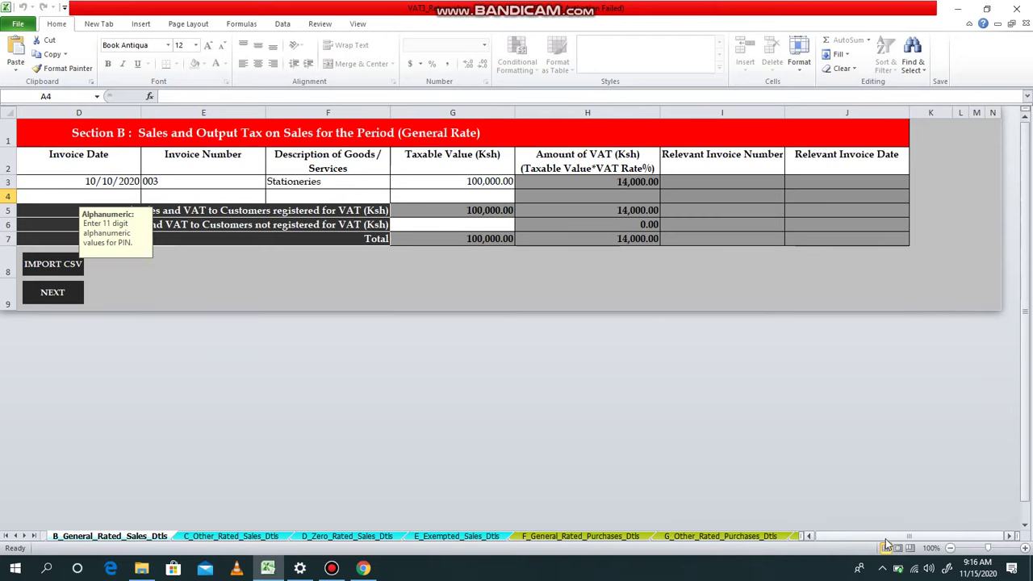
left_click_drag(887, 542, 862, 544)
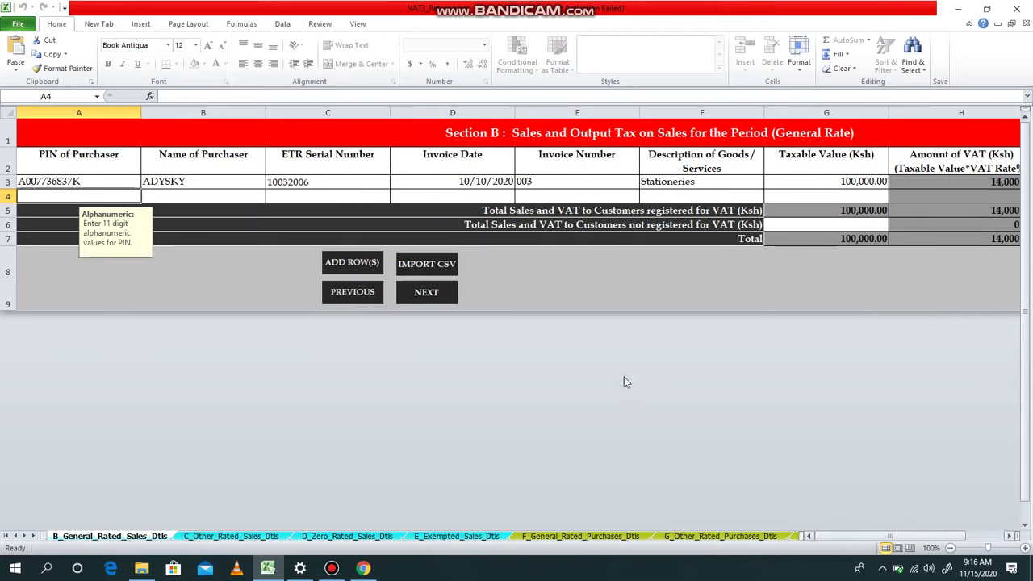
left_click(349, 269)
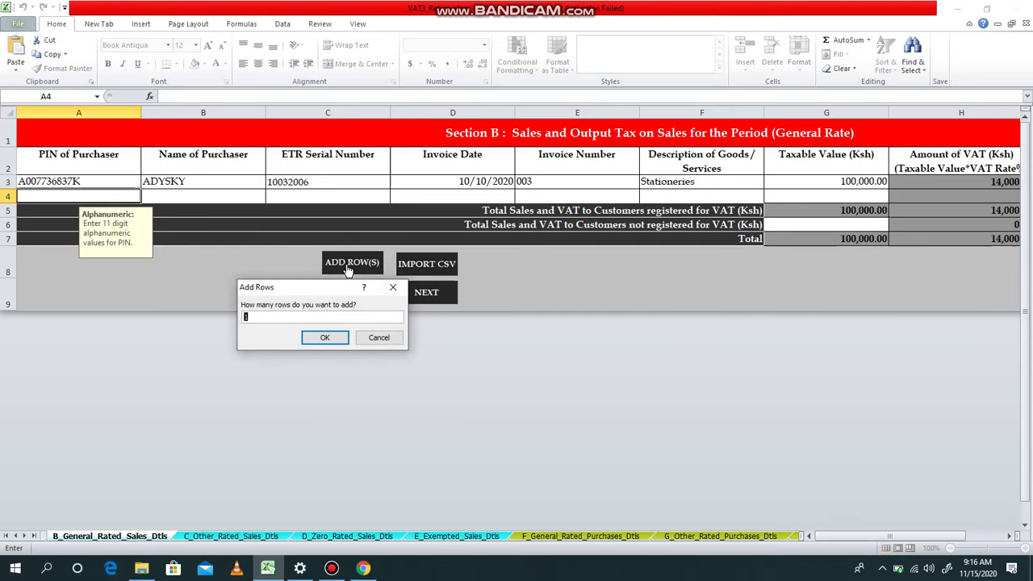
type("2")
left_click(325, 339)
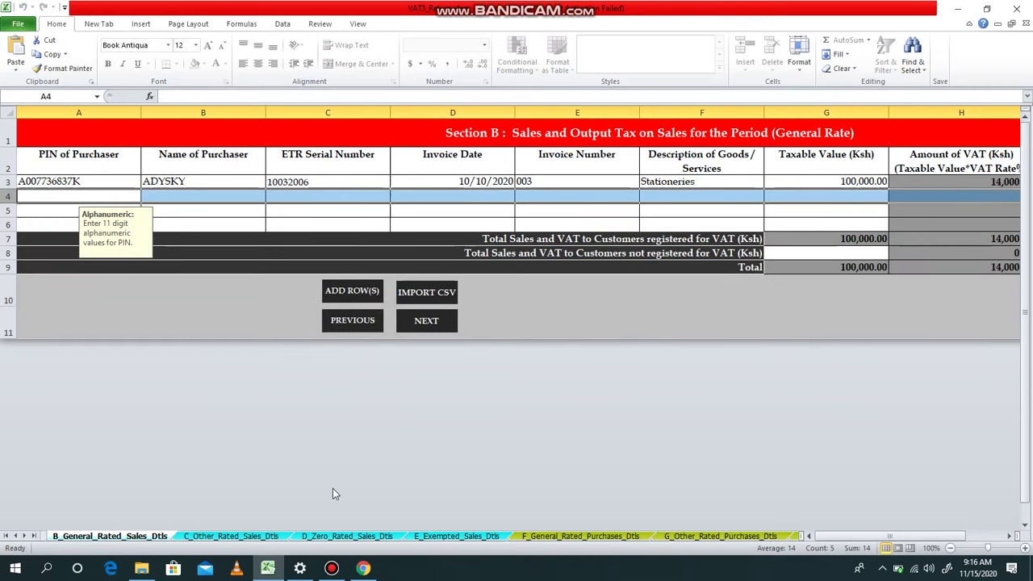
left_click(249, 538)
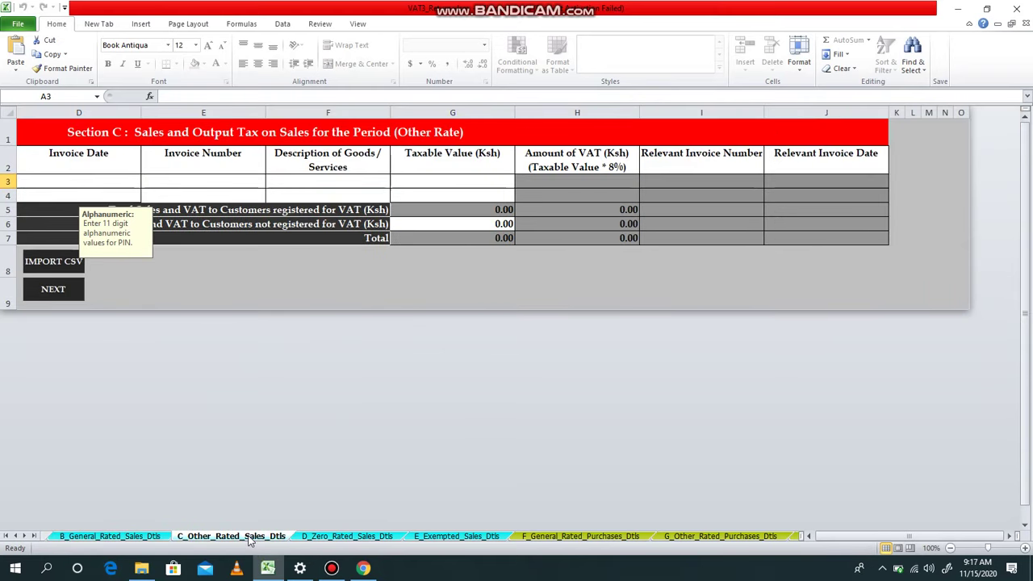
- Pass the empty D and E sales sheets and land on F_General_Rated_Purchases_Dtls
left_click(315, 538)
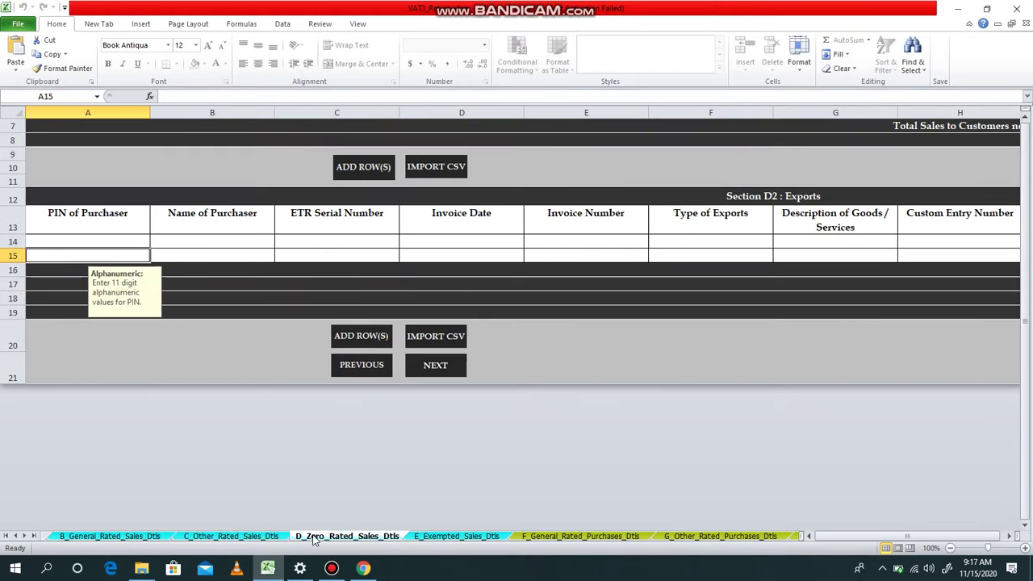
left_click(430, 538)
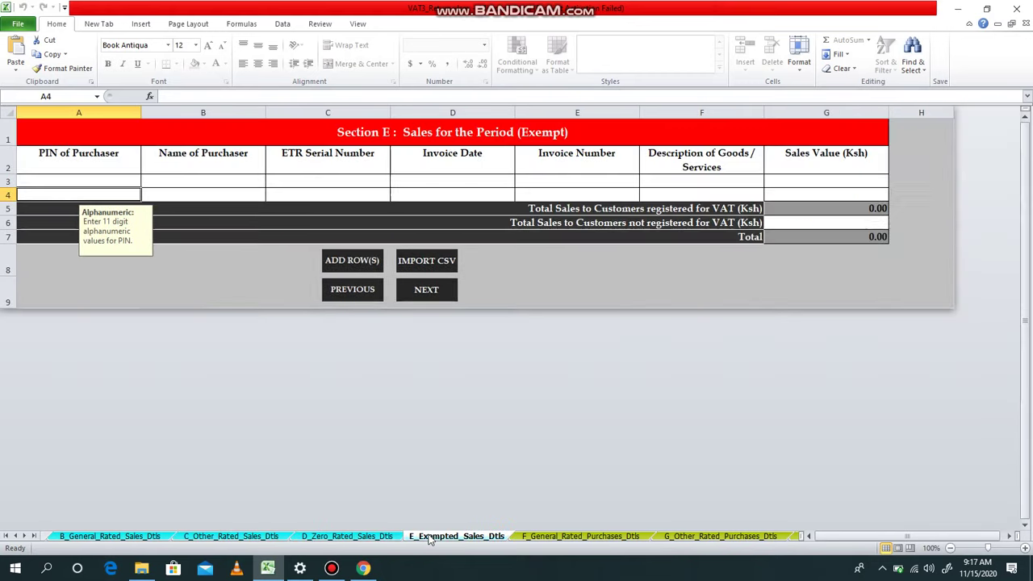
left_click(533, 537)
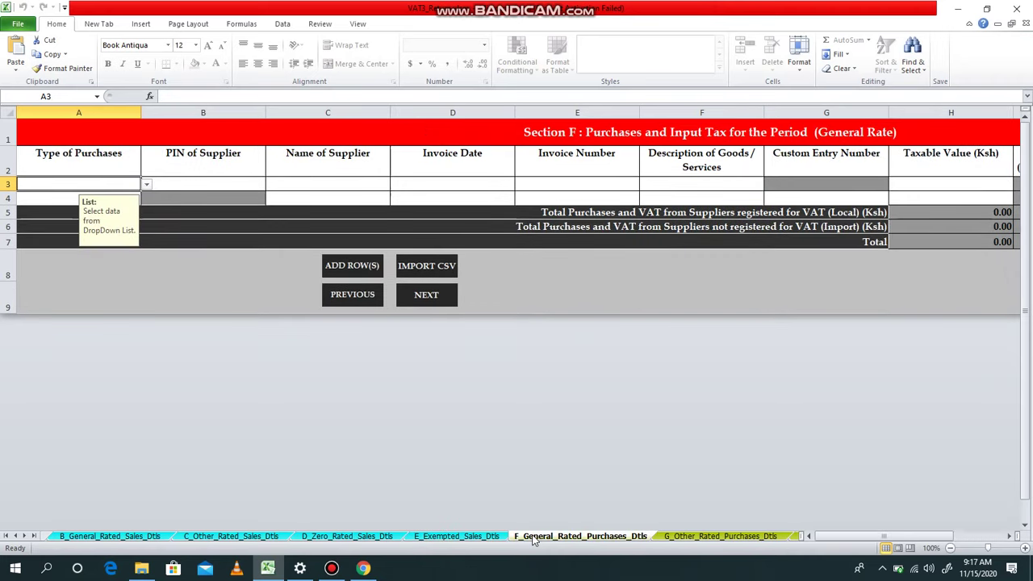
- Start the purchase row as Local with the supplier's PIN, name ADYSKY and date 05/10/2020
left_click(147, 186)
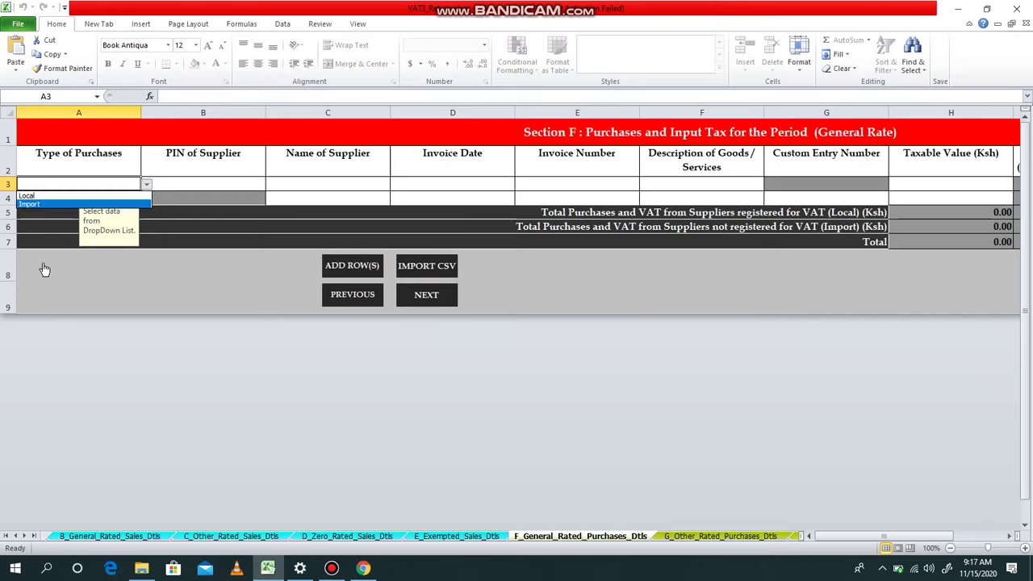
left_click(45, 197)
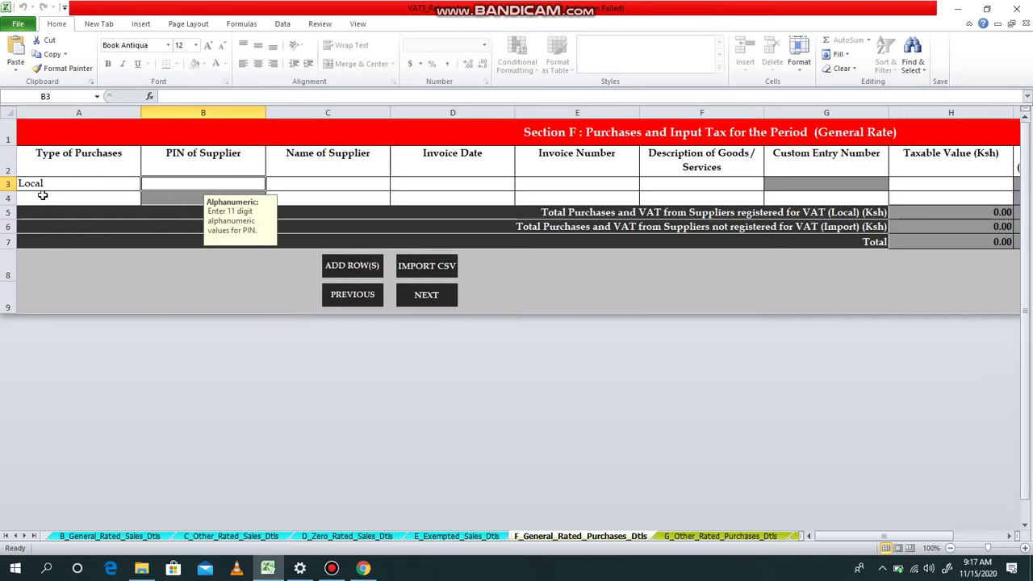
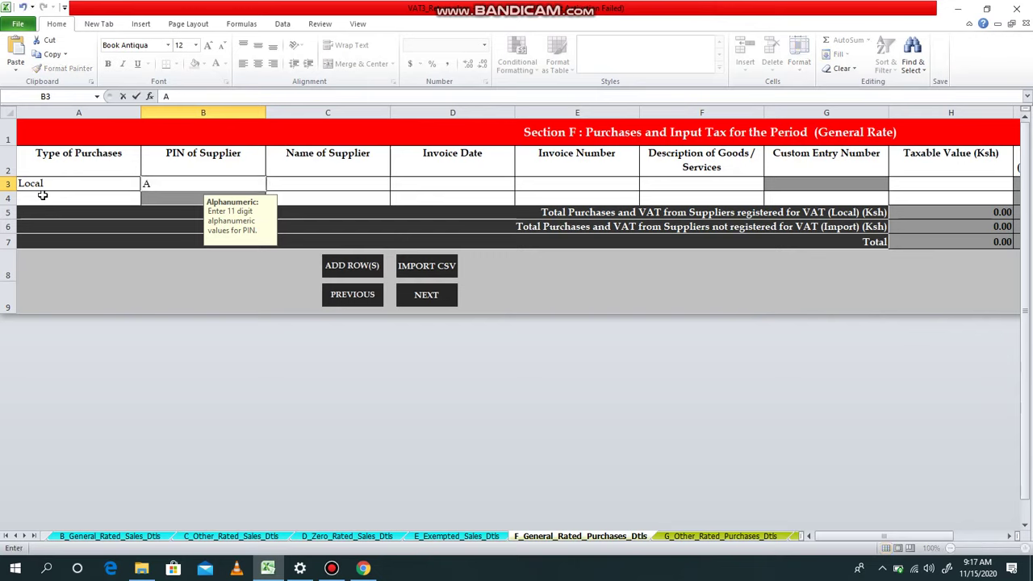
key("Tab")
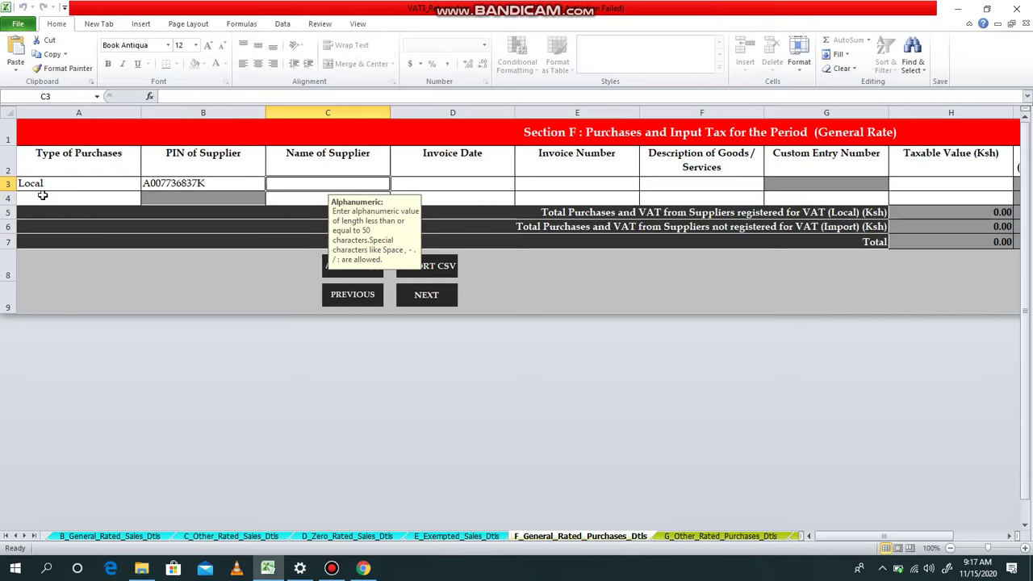
type("ADYS")
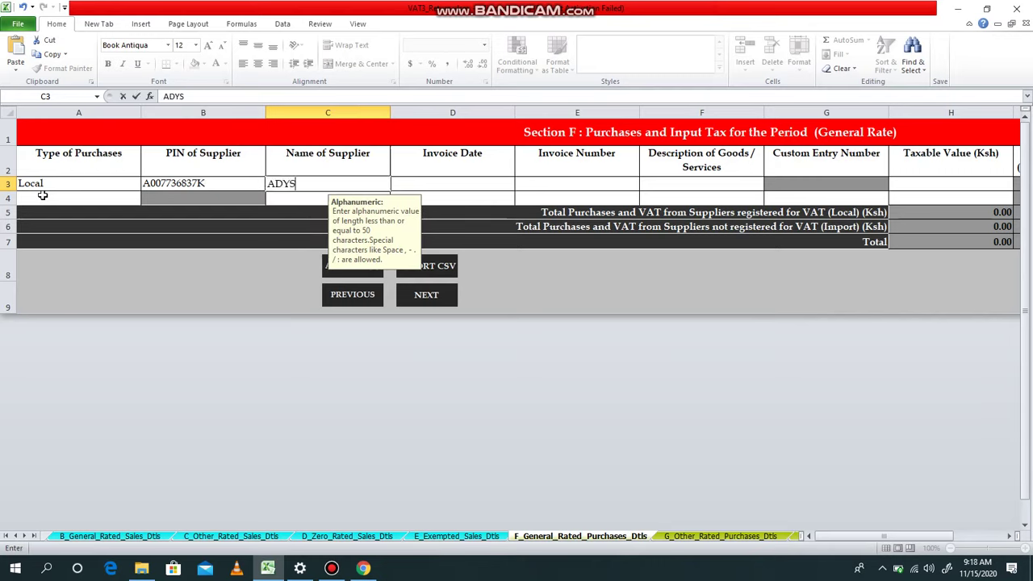
type("KY")
key("Tab")
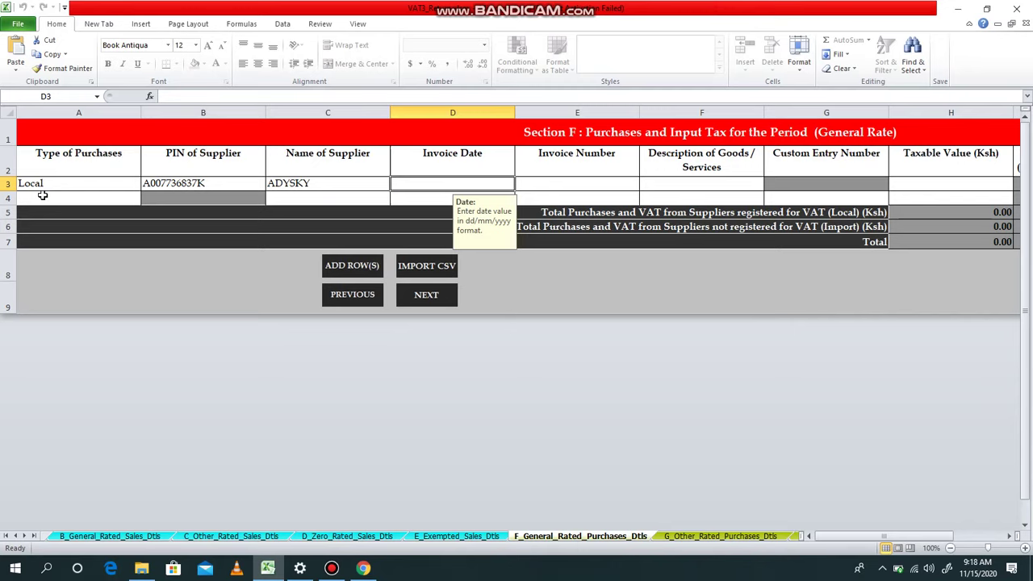
type("05/")
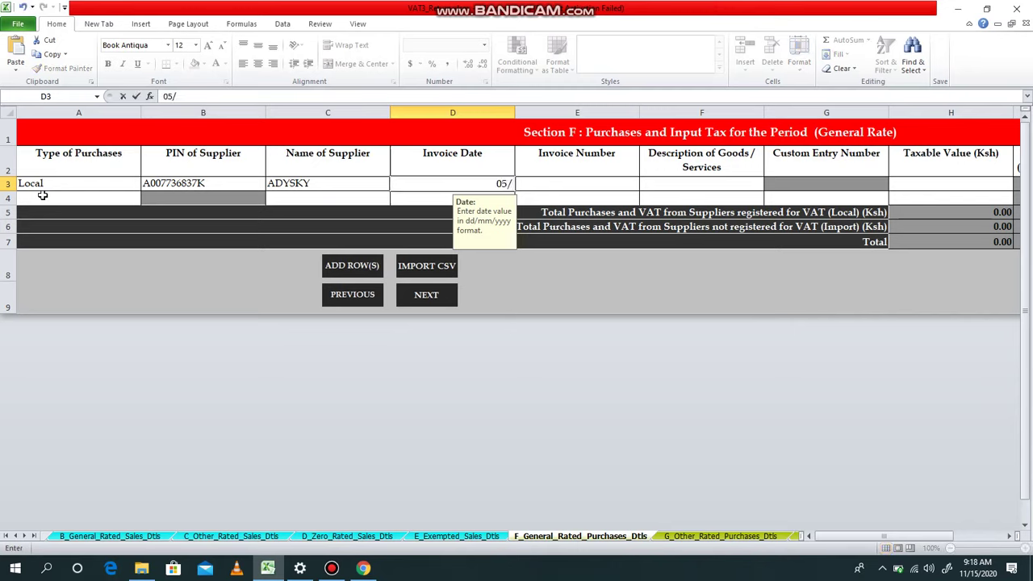
type("1")
type("0/20")
type("20")
key("Tab")
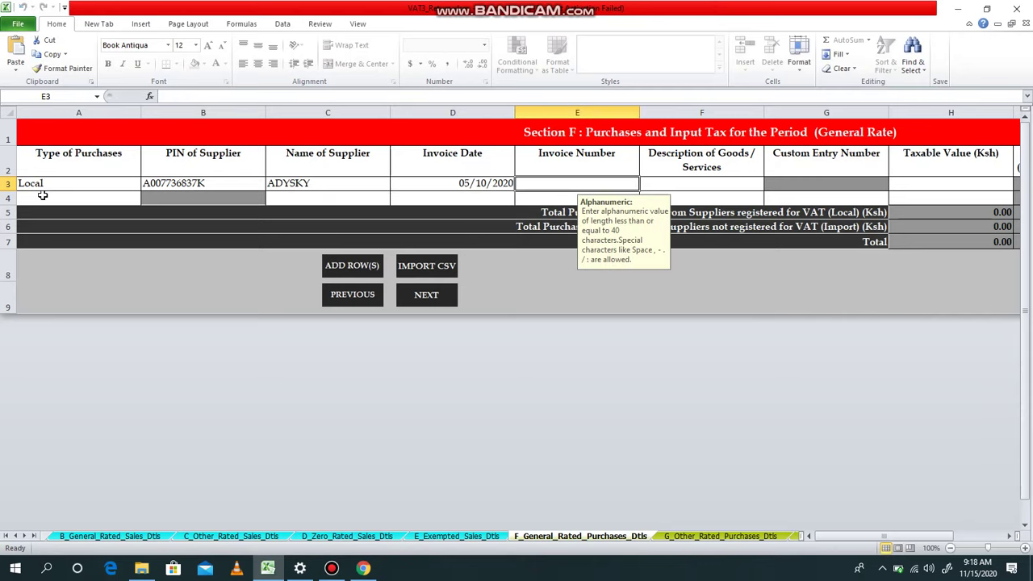
- Finish the row with invoice 002, Stationeries and taxable value 60000
type("002")
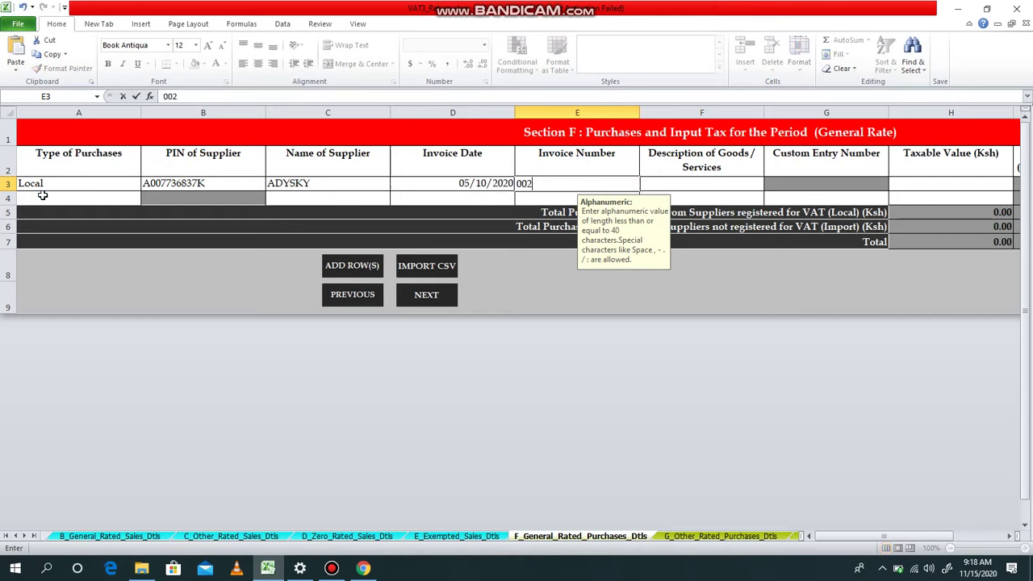
key("Tab")
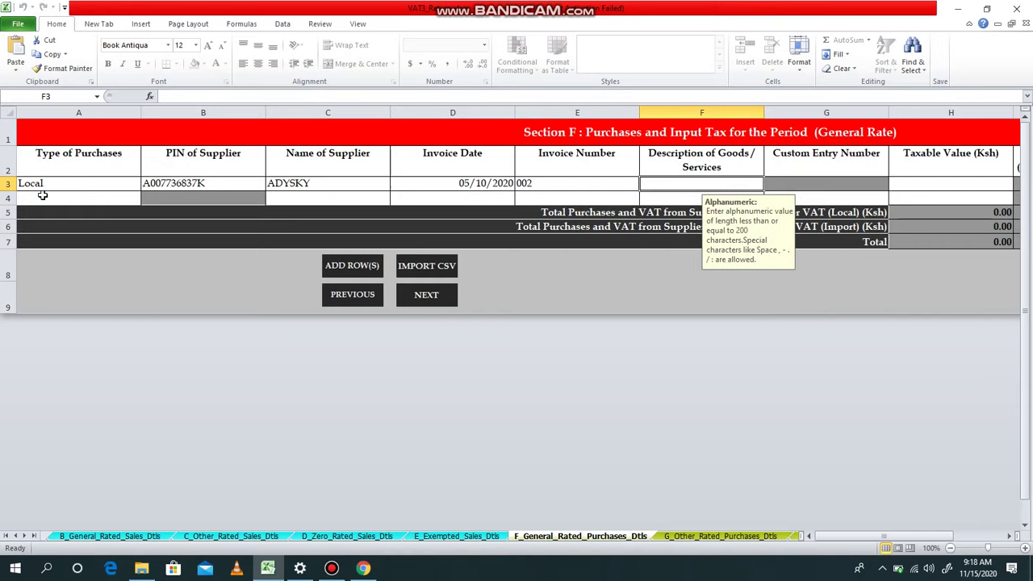
type("St")
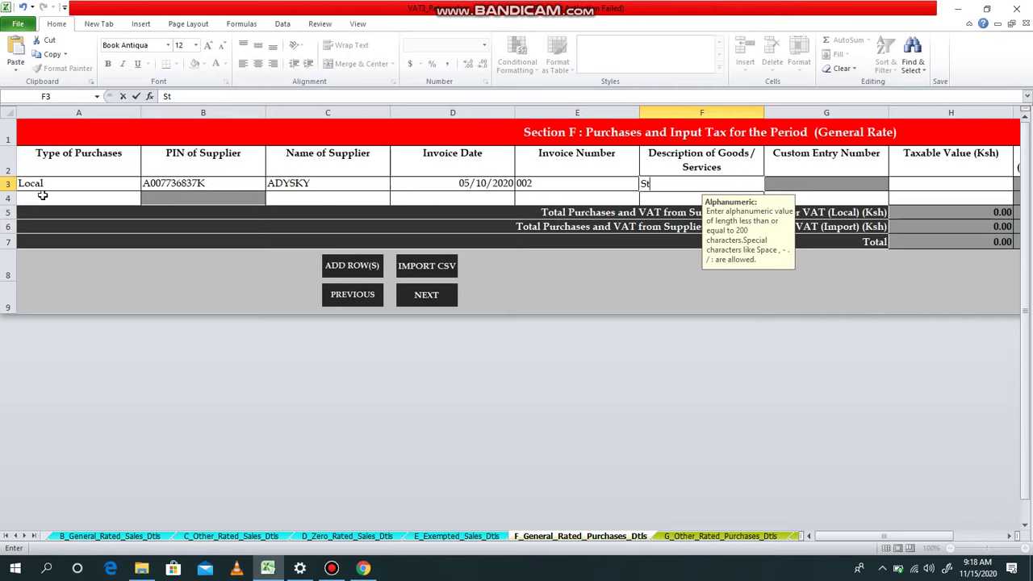
type("at")
type("ioneri")
type("es")
key("Tab")
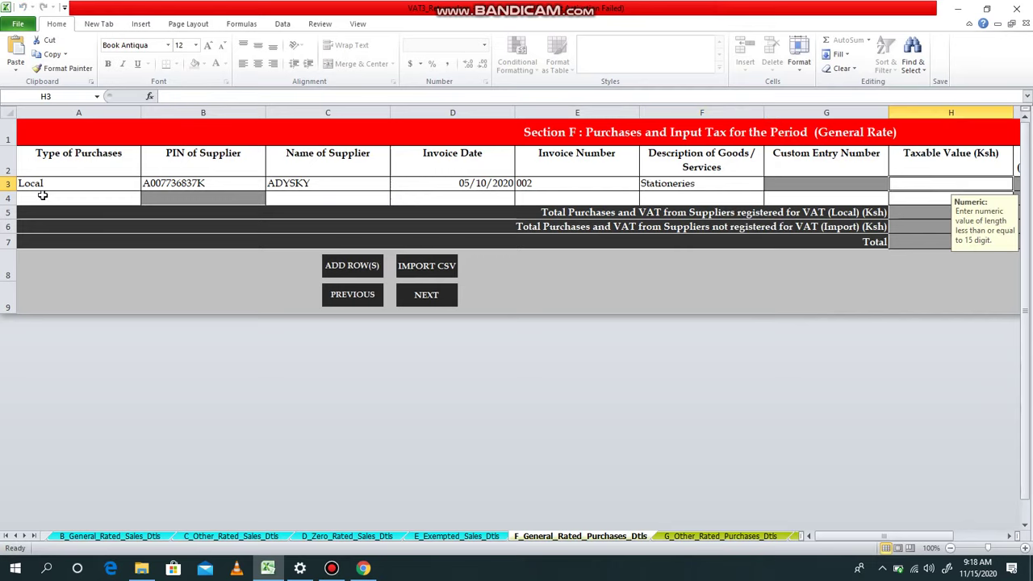
type("6")
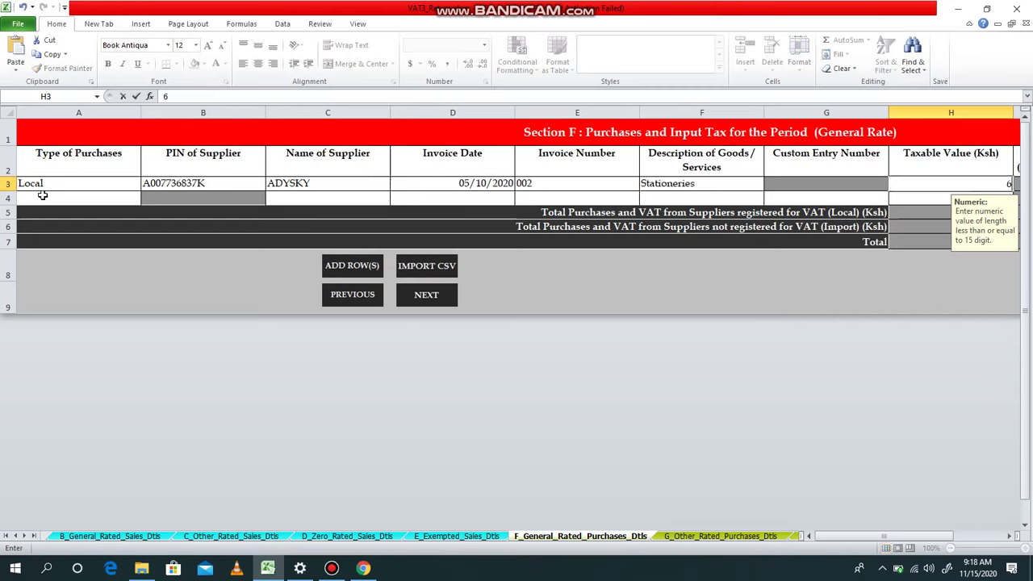
type("0000")
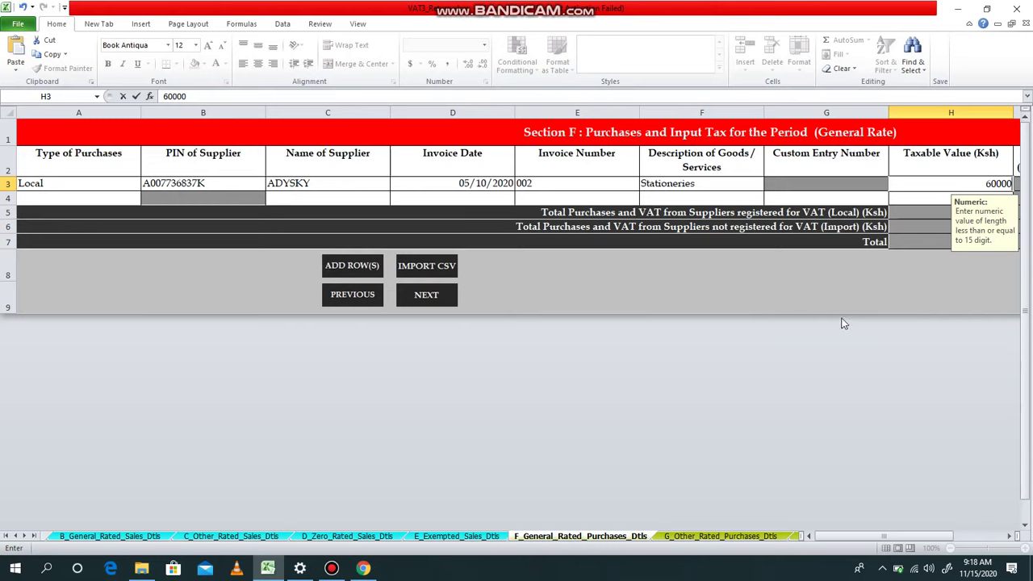
key("Return")
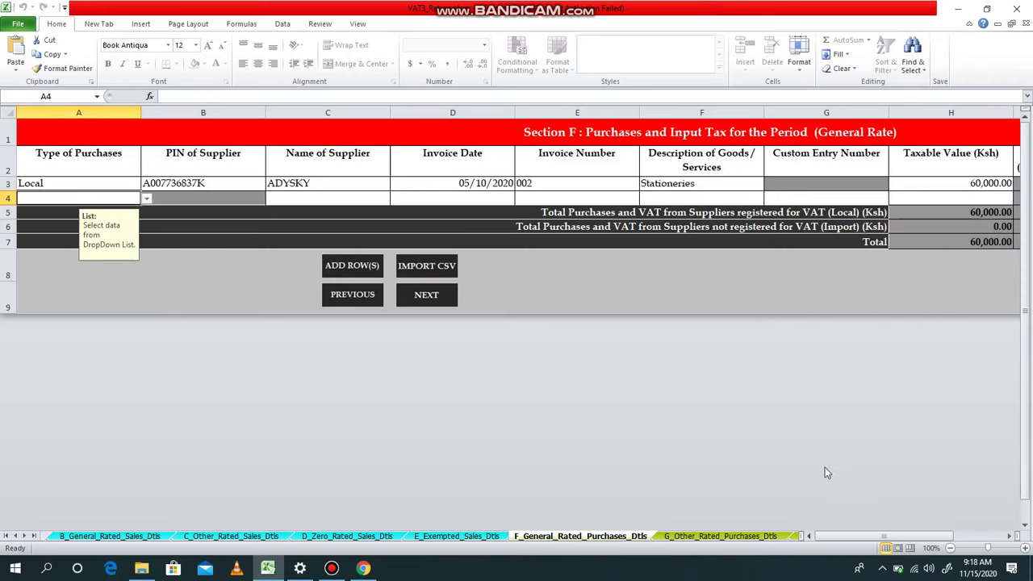
- Check the 8,400.00 input VAT, then move through sheets G, H, I to M_Sales_N_Purchases
left_click_drag(847, 534, 873, 536)
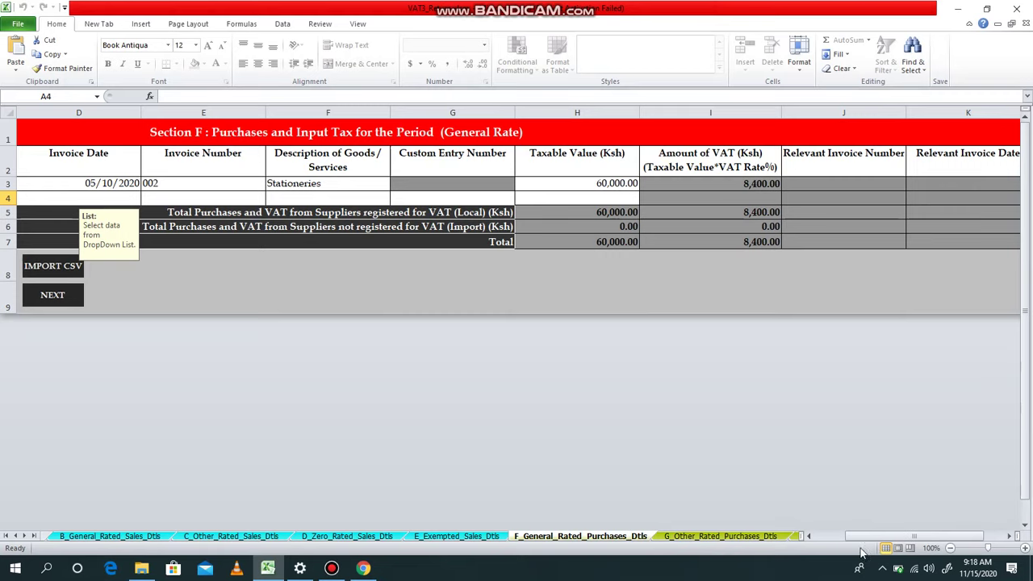
left_click_drag(872, 540, 815, 542)
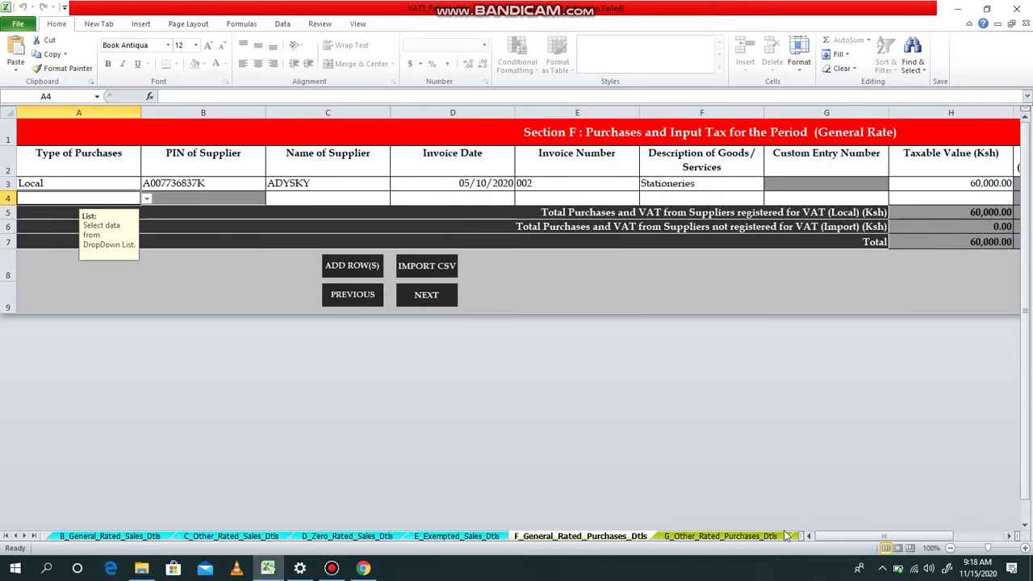
left_click(704, 537)
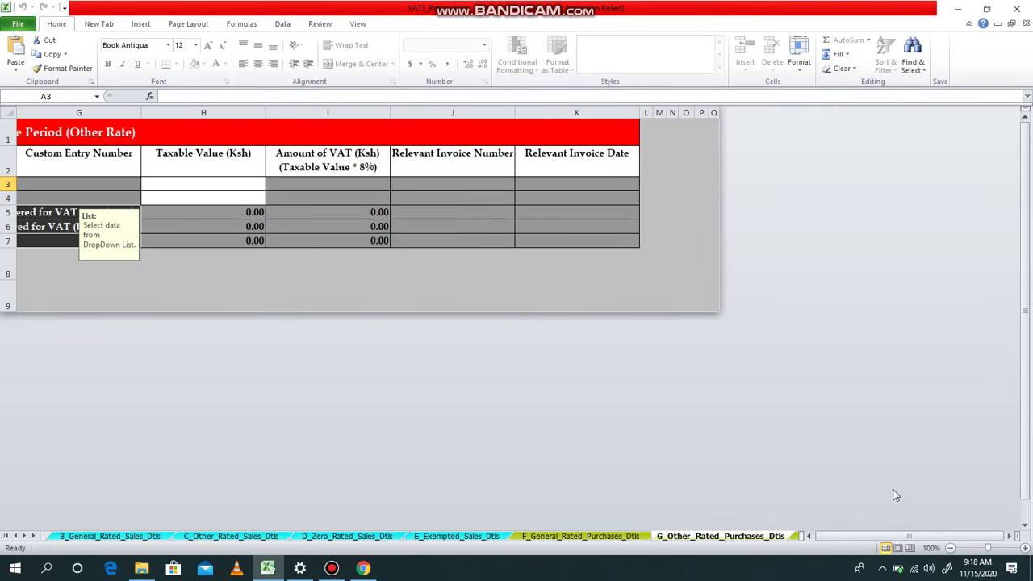
left_click(791, 540)
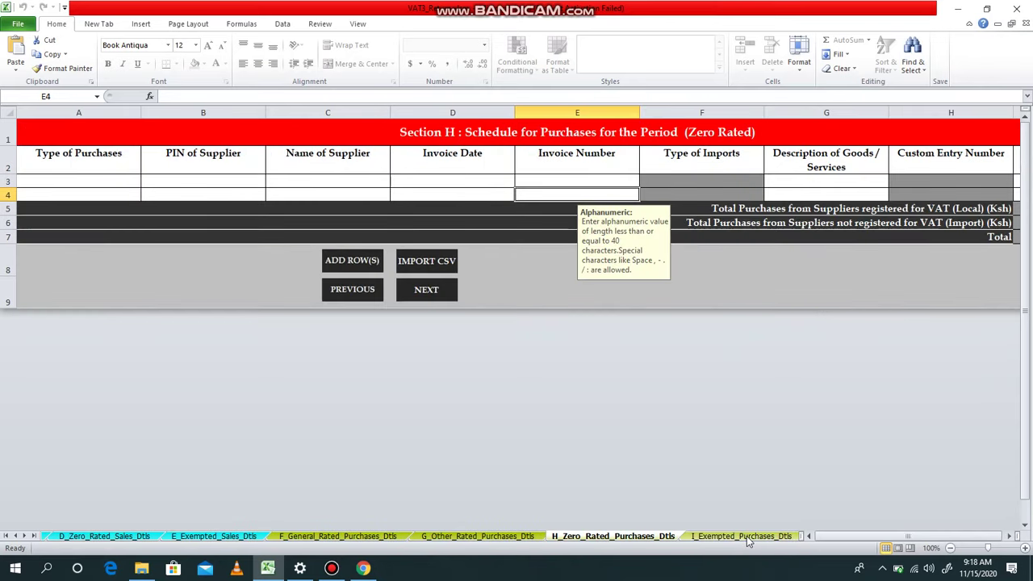
left_click(743, 538)
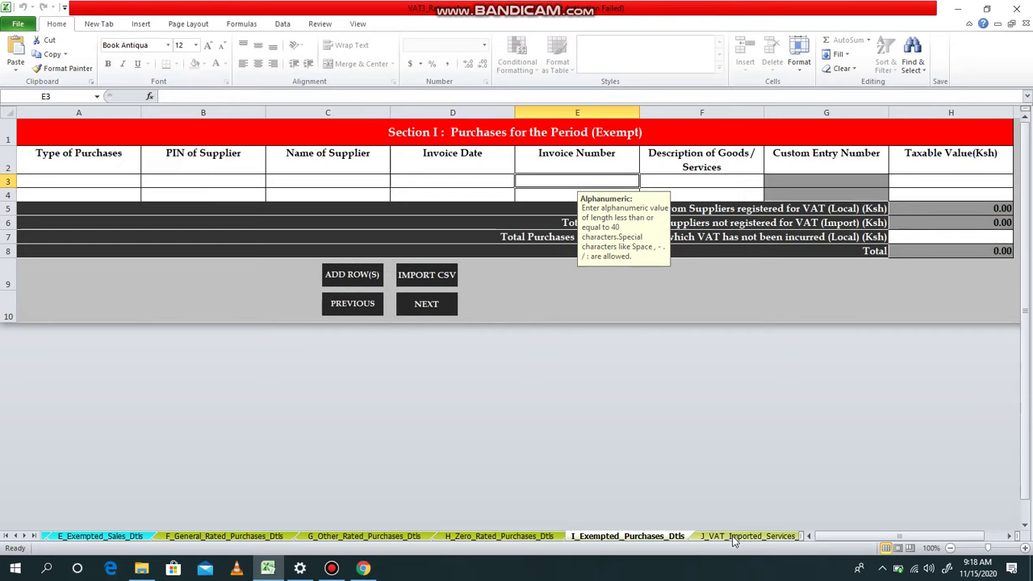
left_click(34, 537)
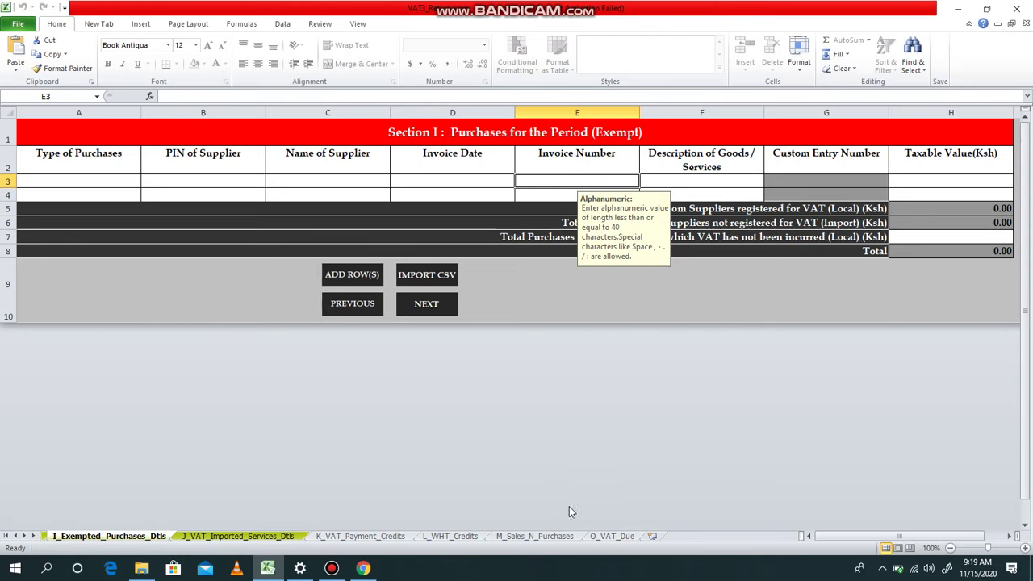
left_click(533, 537)
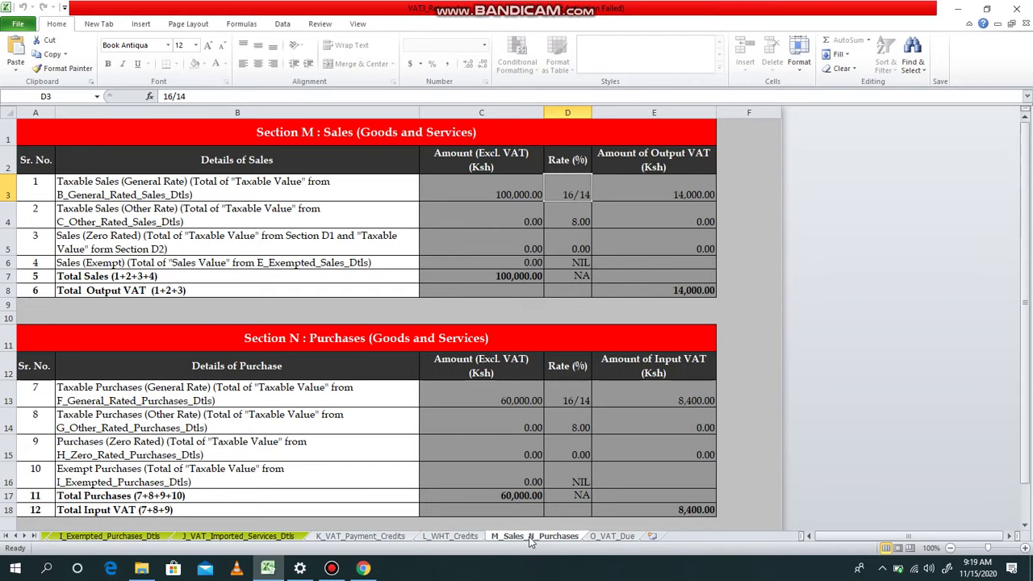
- On the O_VAT_Due sheet, enter 13944 as Credit Brought Forward in C11
left_click(607, 537)
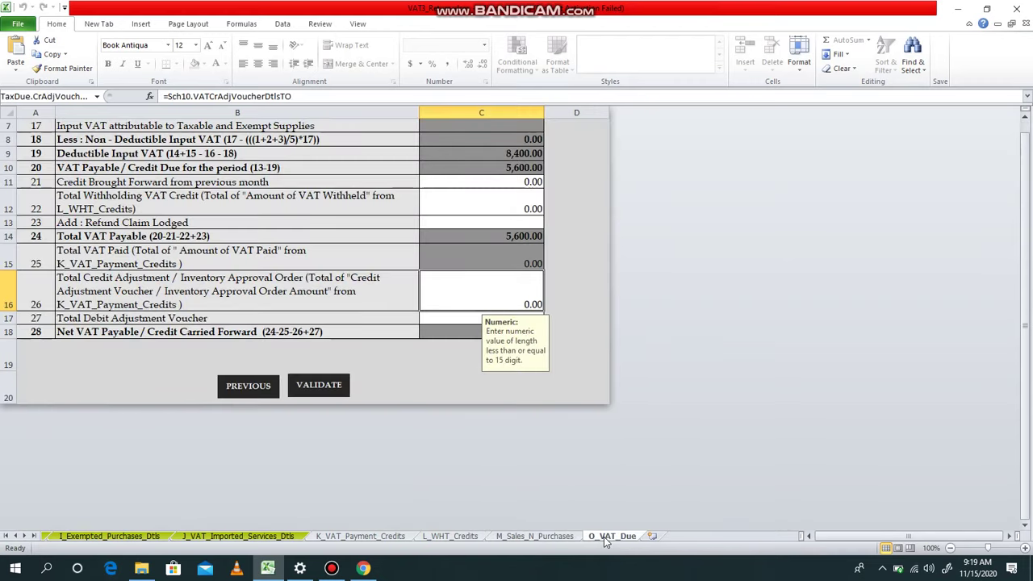
key("Up")
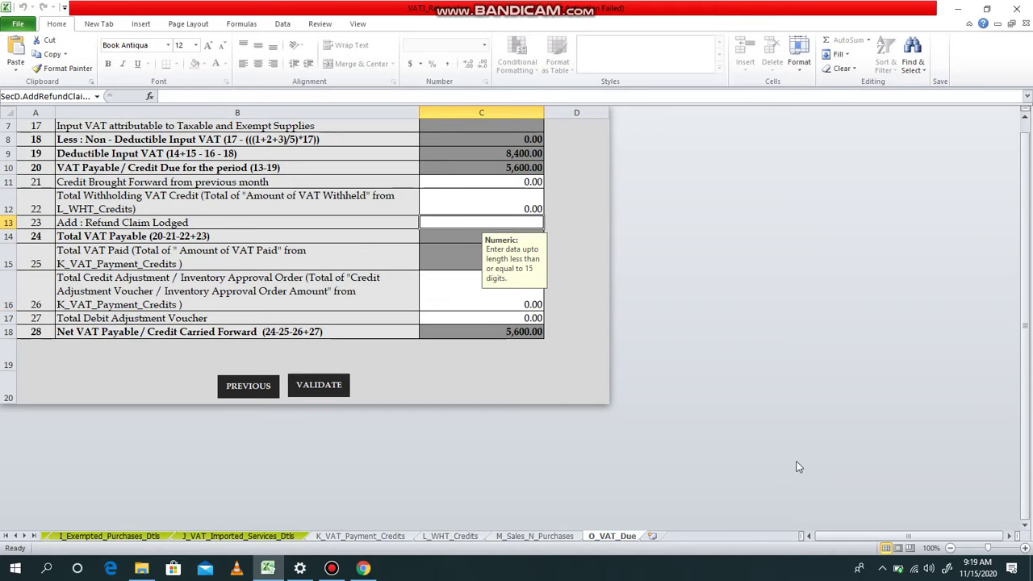
key("Up")
key("Down")
key("Down")
key("Down")
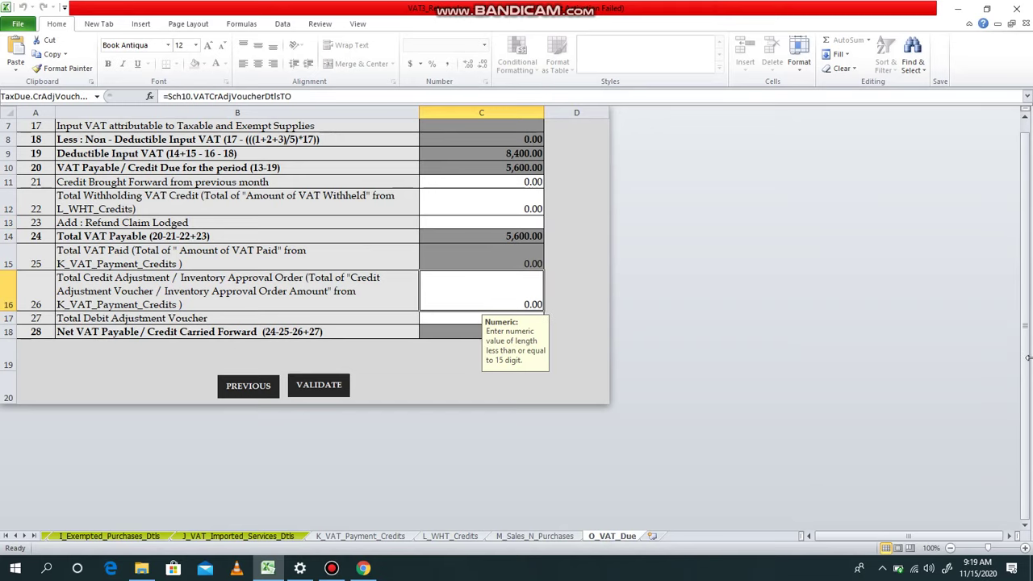
left_click_drag(1027, 343, 1027, 294)
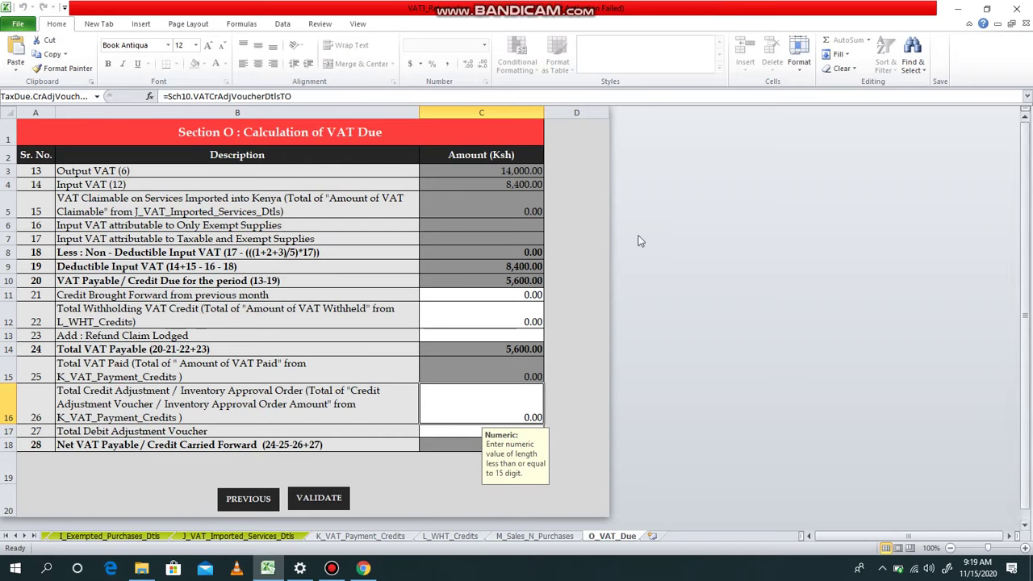
left_click(464, 294)
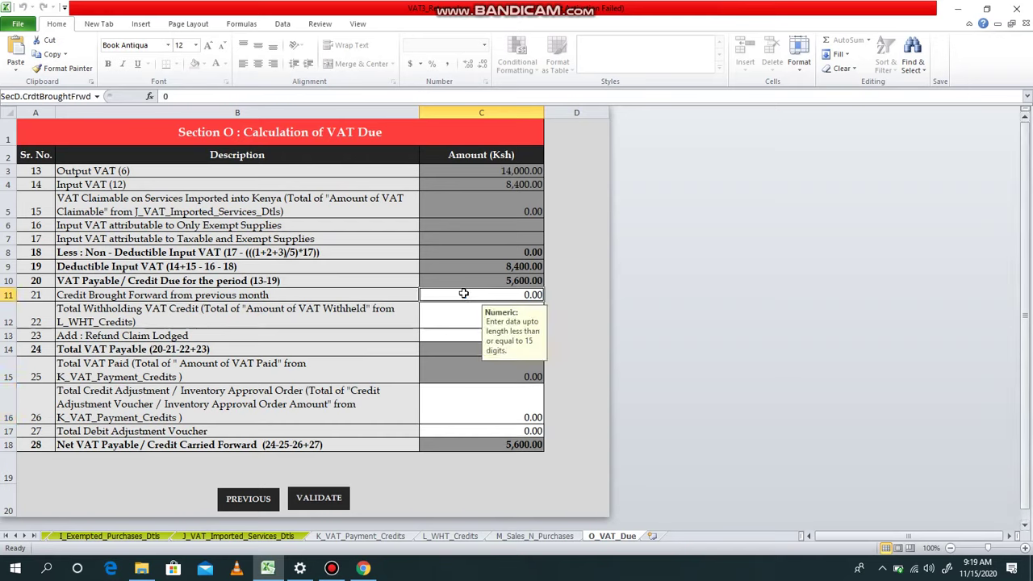
type("1")
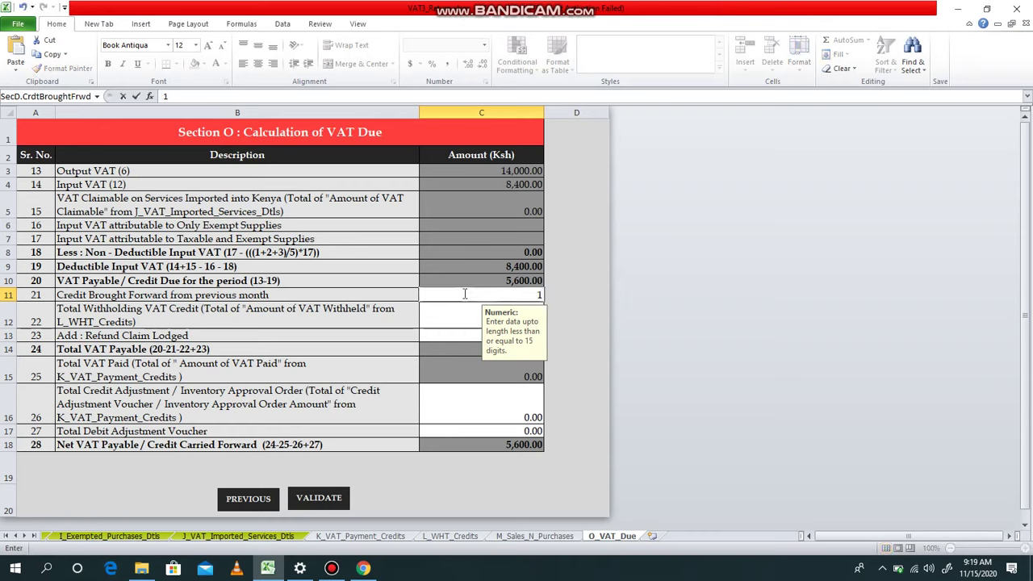
key("BackSpace")
type("1")
type("39")
type("44")
left_click(450, 308)
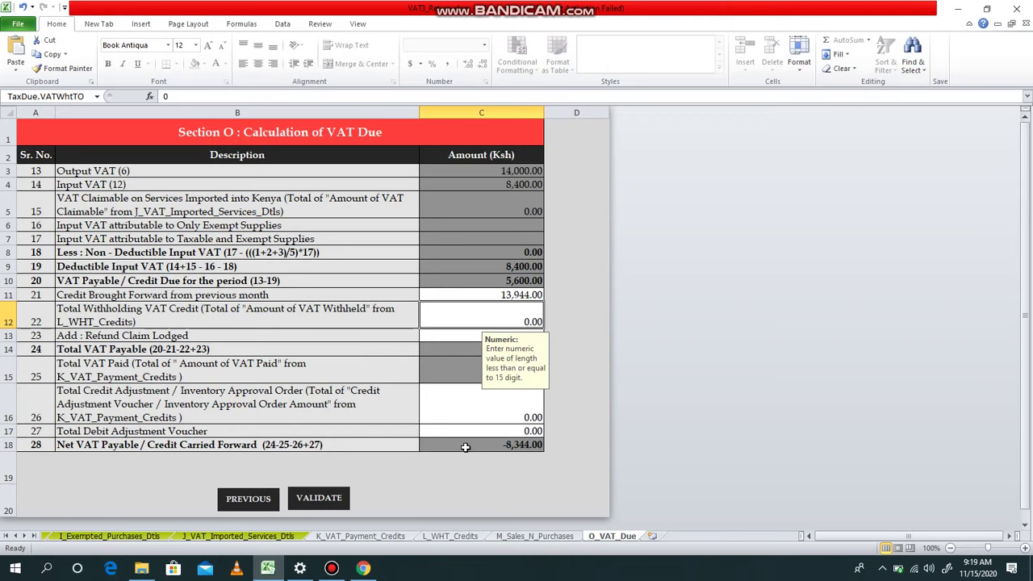
- Run VALIDATE, accept generating the upload file, and acknowledge the Documents zip location
left_click(331, 500)
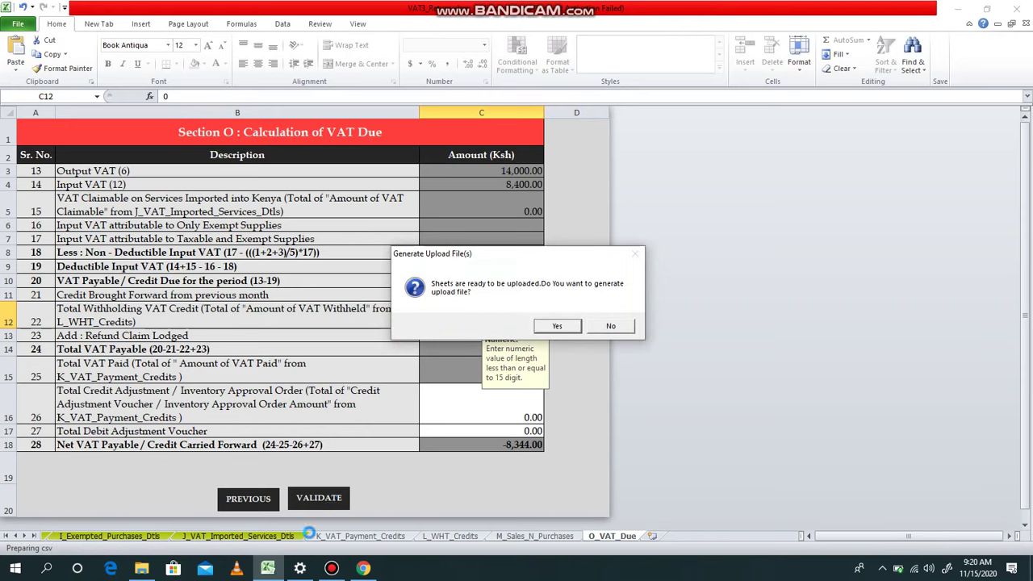
left_click(547, 327)
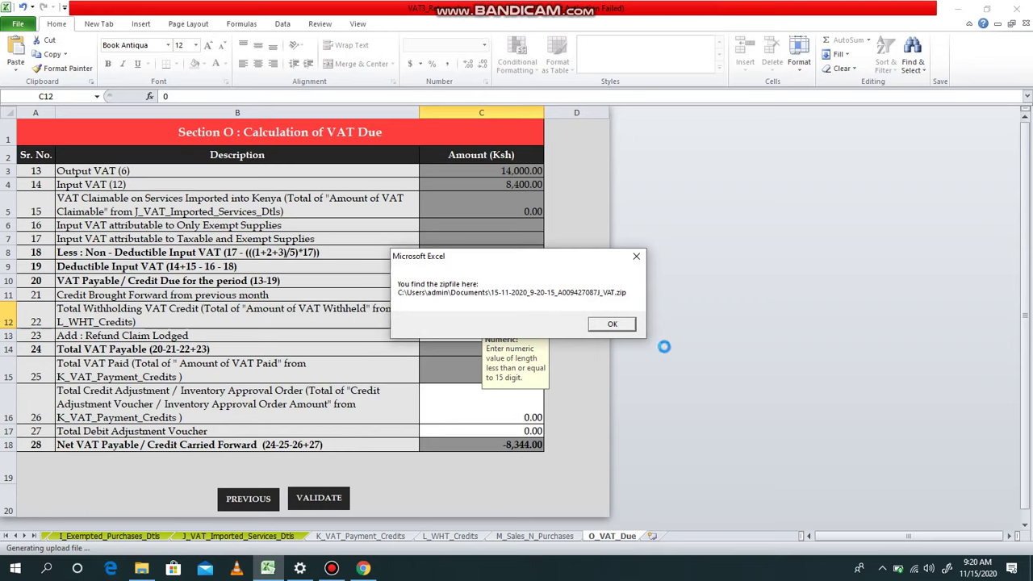
left_click(622, 330)
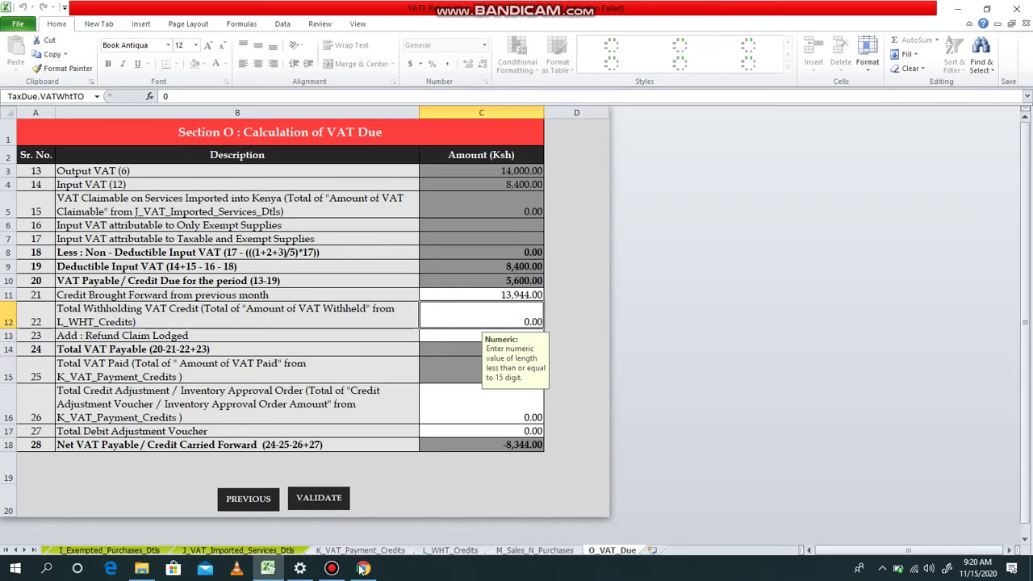
- Attach the VAT zip from Documents to the October 2020 iTax return form and tick I Agree
left_click(363, 569)
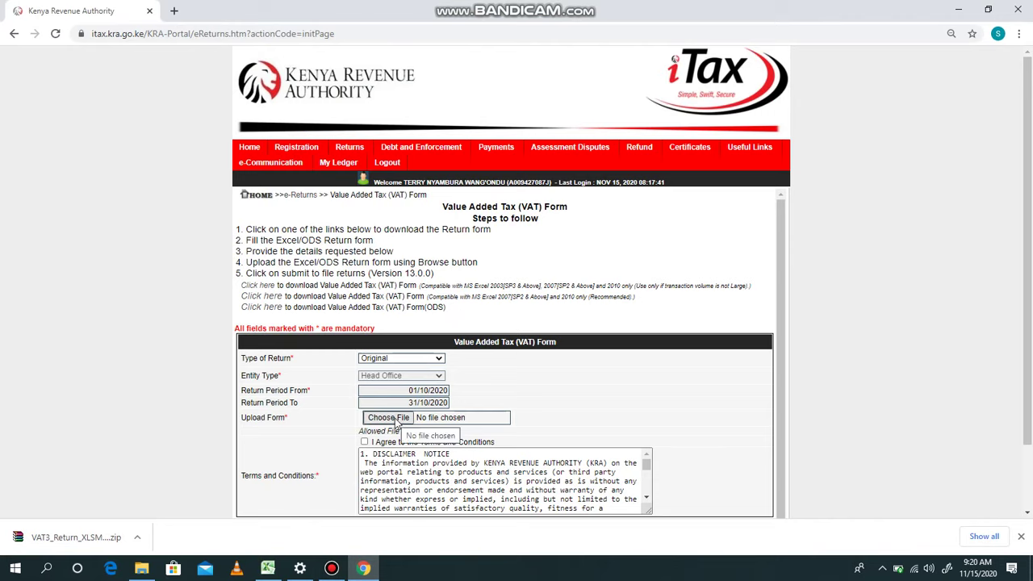
left_click(398, 420)
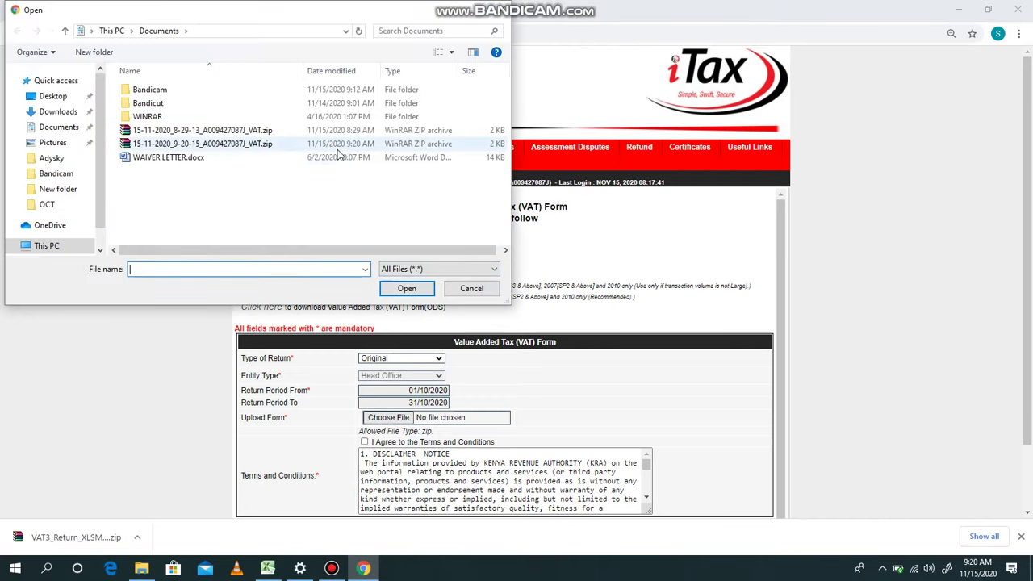
left_click(304, 132)
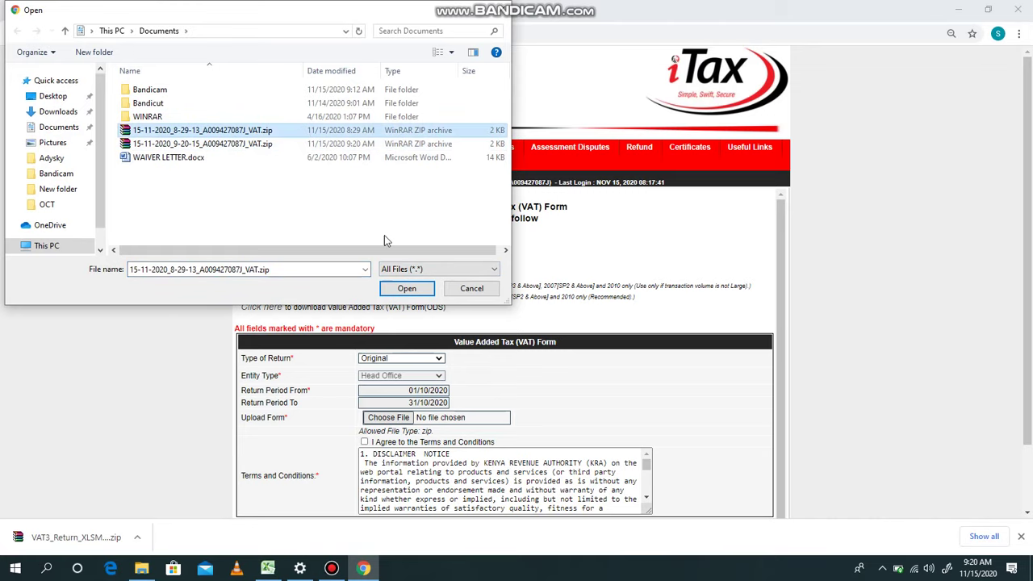
left_click(408, 290)
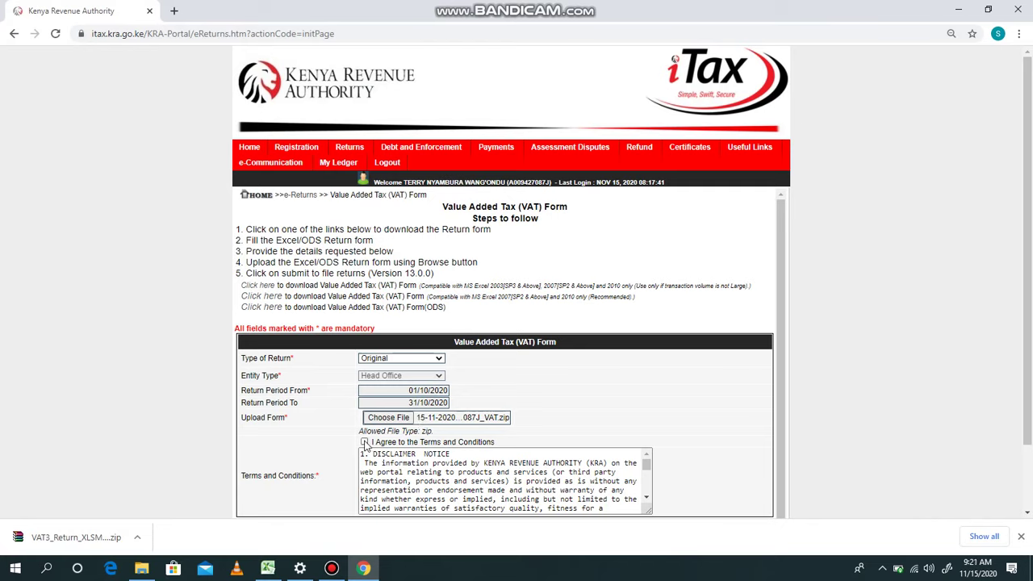
left_click(365, 443)
left_click_drag(1027, 325, 1027, 388)
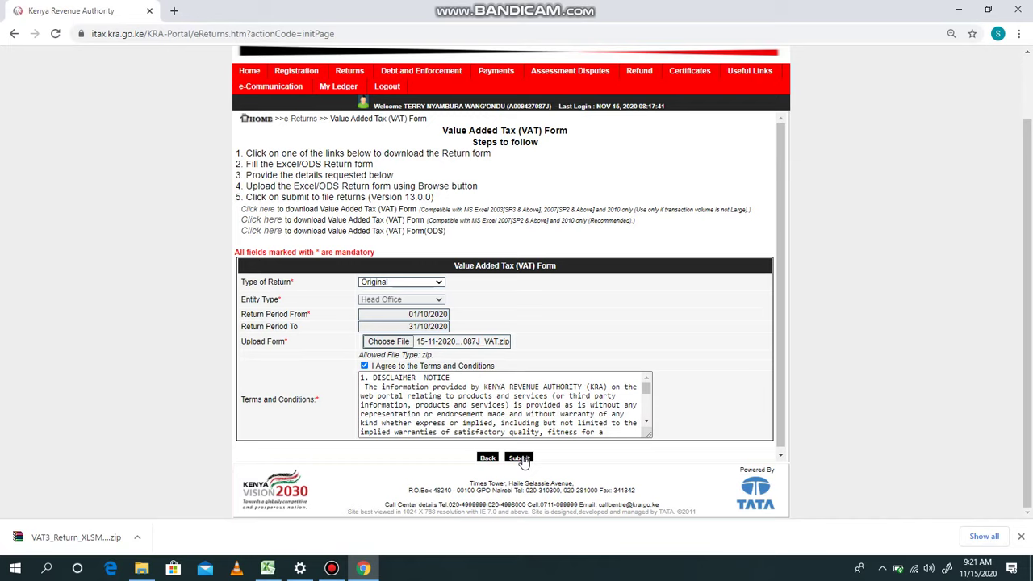
- Submit the October 2020 VAT return, confirm the upload, and download the returns receipt PDF
left_click(521, 459)
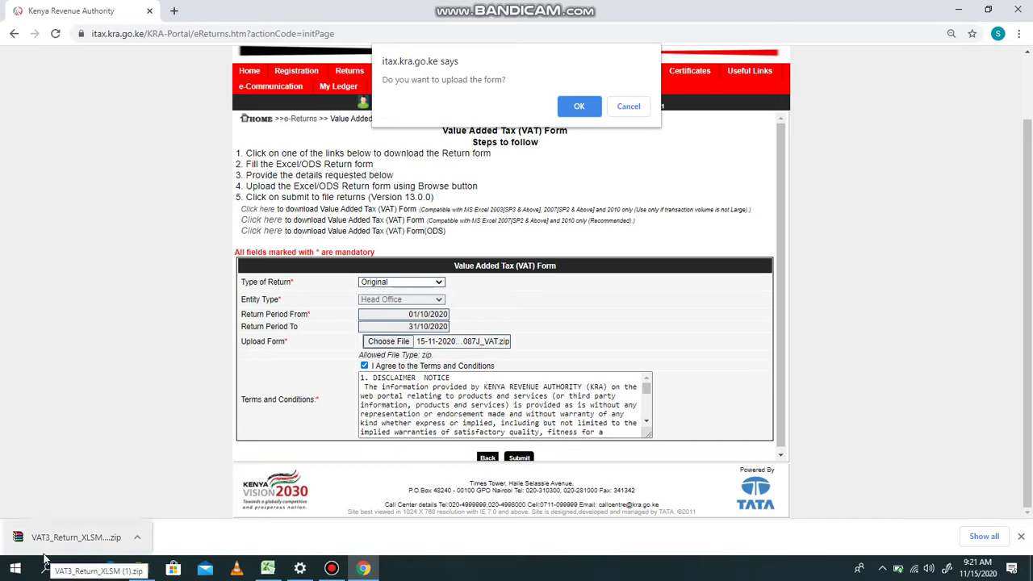
left_click(583, 106)
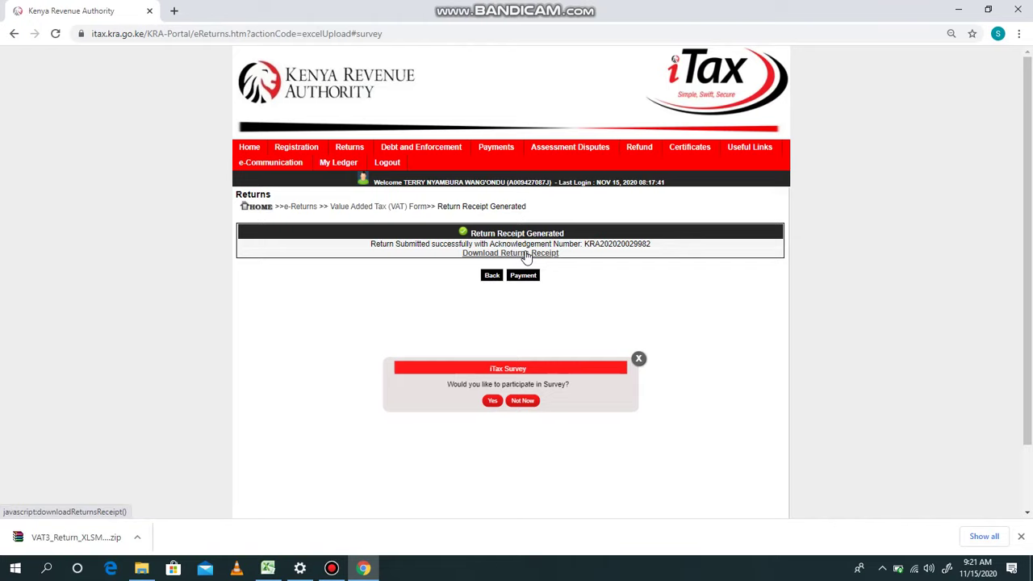
left_click(526, 254)
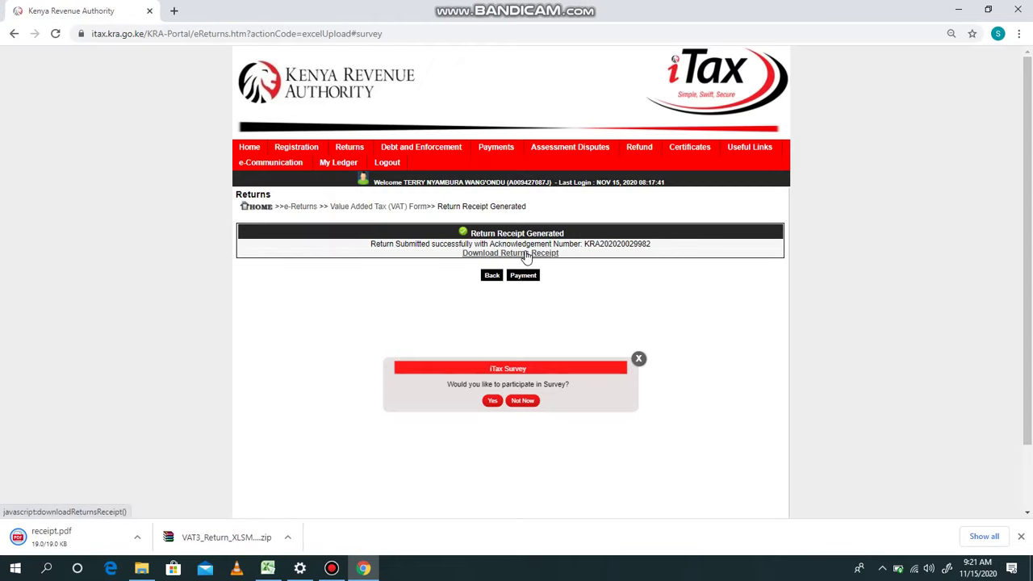